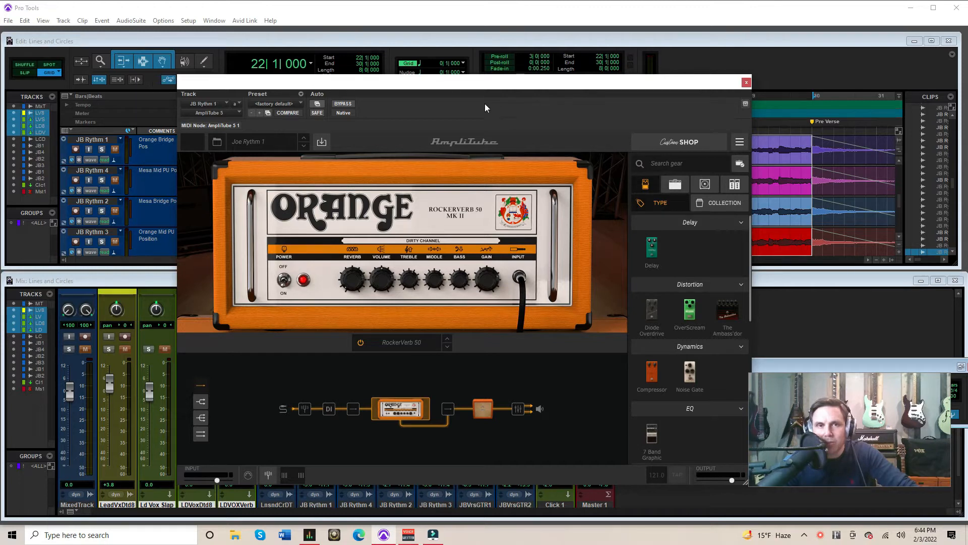
Move the AmpliTube window down to uncover the rhythm guitar clips and the mixer channel strips
{"action": "left_click_drag", "start_coordinate": [500, 88], "coordinate": [530, 73]}
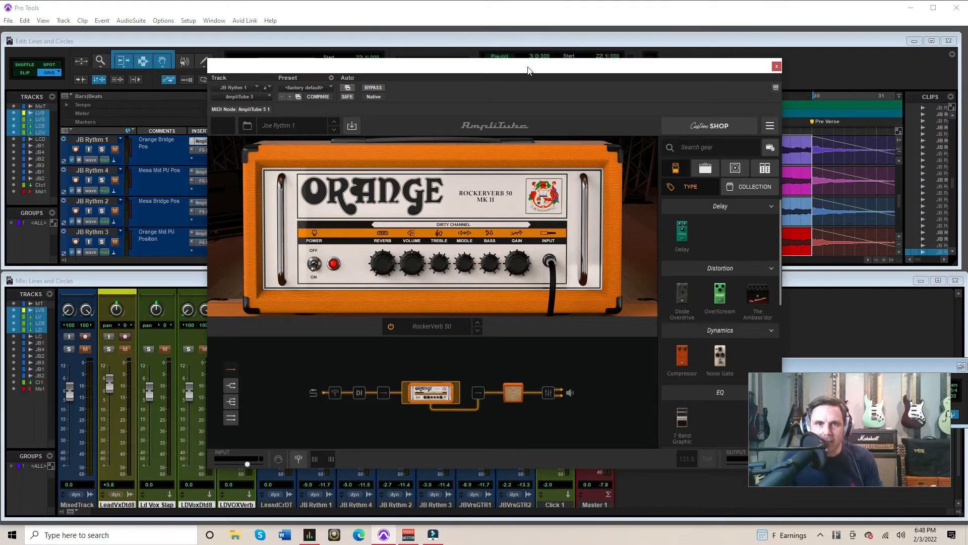
{"action": "left_click_drag", "start_coordinate": [528, 70], "coordinate": [522, 311]}
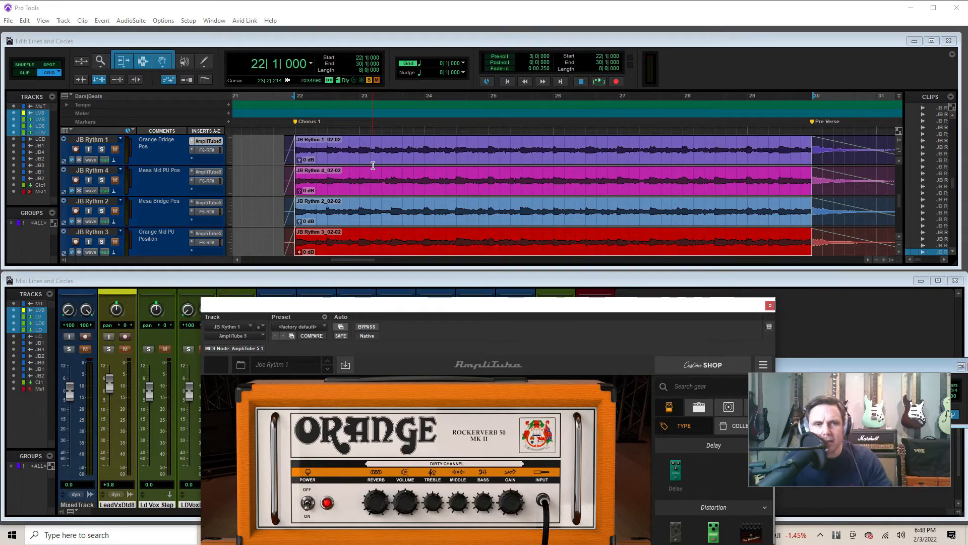
{"action": "left_click_drag", "start_coordinate": [375, 306], "coordinate": [304, 425]}
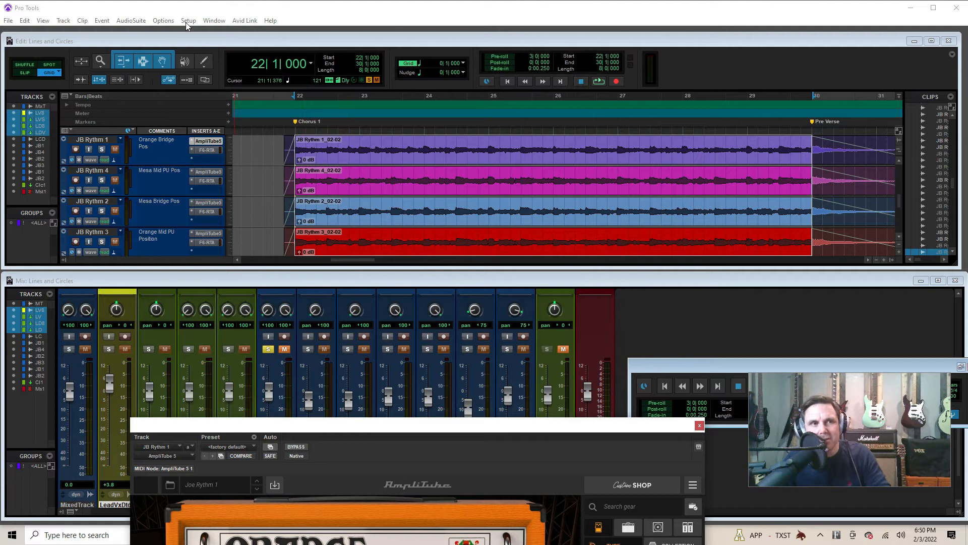
{"action": "left_click", "coordinate": [129, 22]}
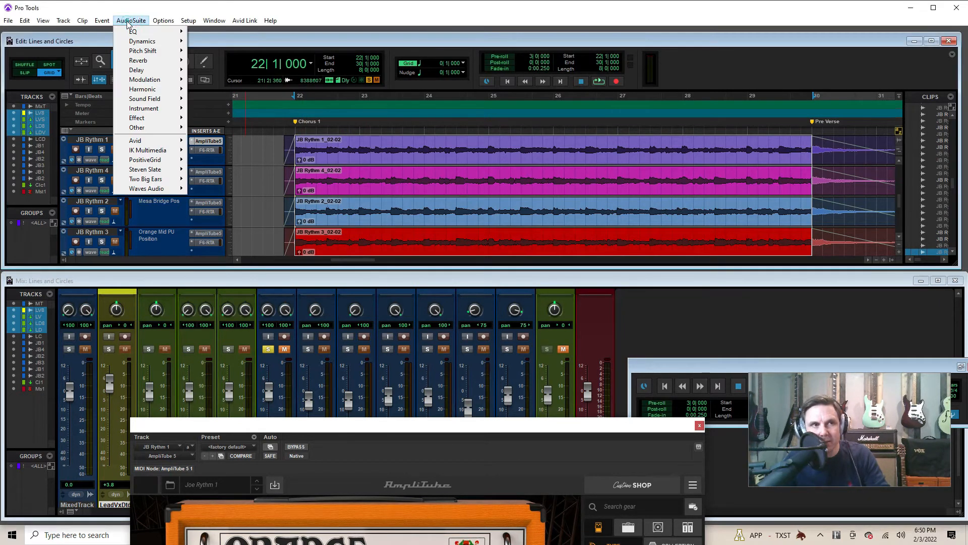
{"action": "mouse_move", "coordinate": [161, 130]}
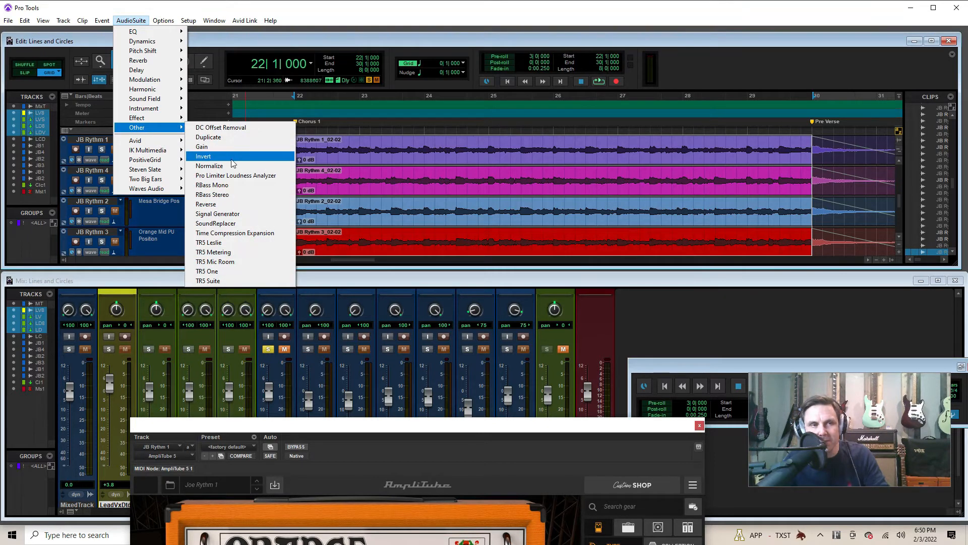
{"action": "left_click", "coordinate": [483, 27]}
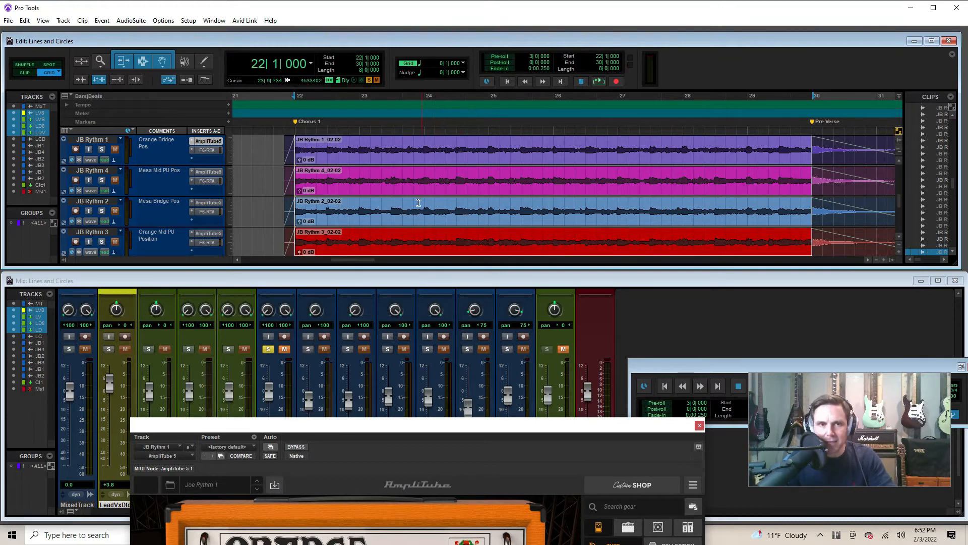
View the AmpliTube amp and the F6-RTA equalizer curve on the JB Rythm 1 track, then close the equalizer
{"action": "left_click_drag", "start_coordinate": [410, 425], "coordinate": [521, 108]}
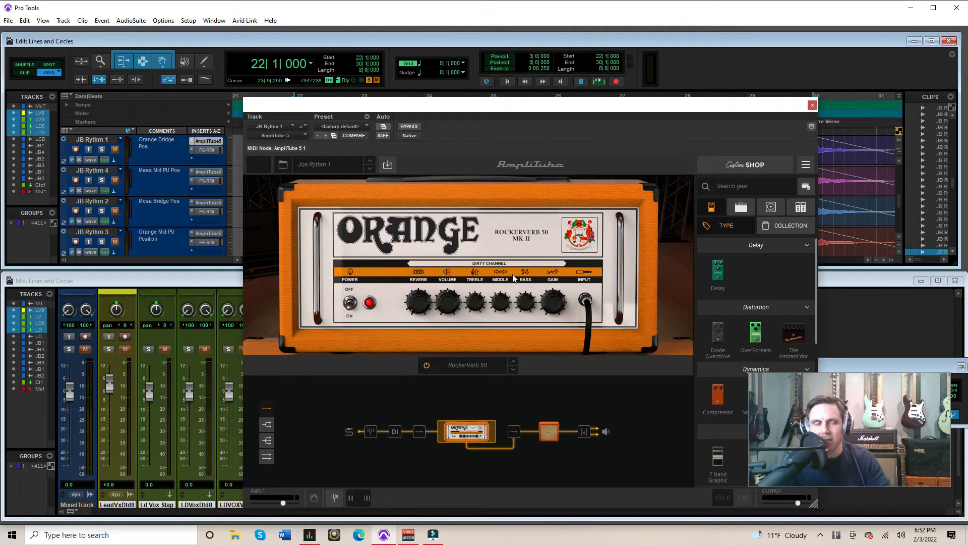
{"action": "left_click_drag", "start_coordinate": [508, 114], "coordinate": [441, 283]}
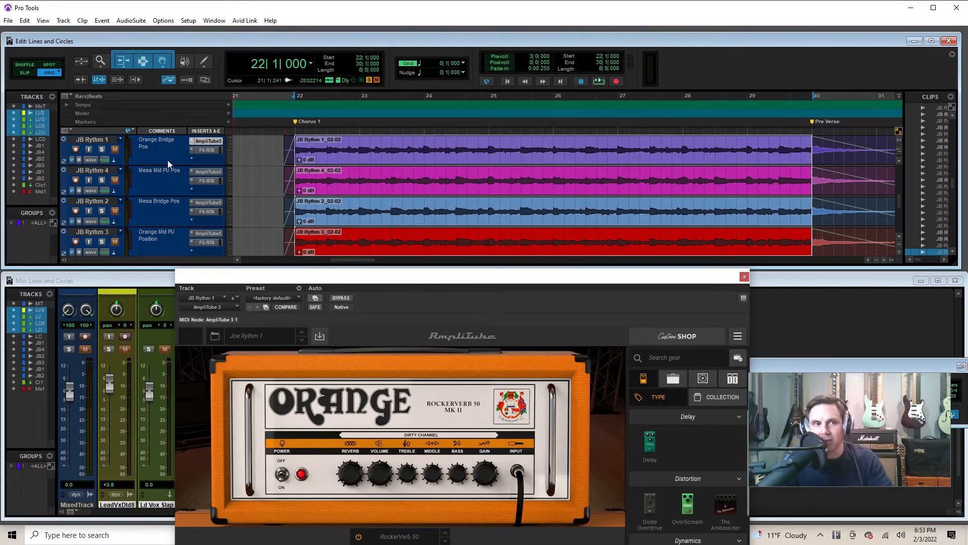
{"action": "left_click", "coordinate": [206, 150]}
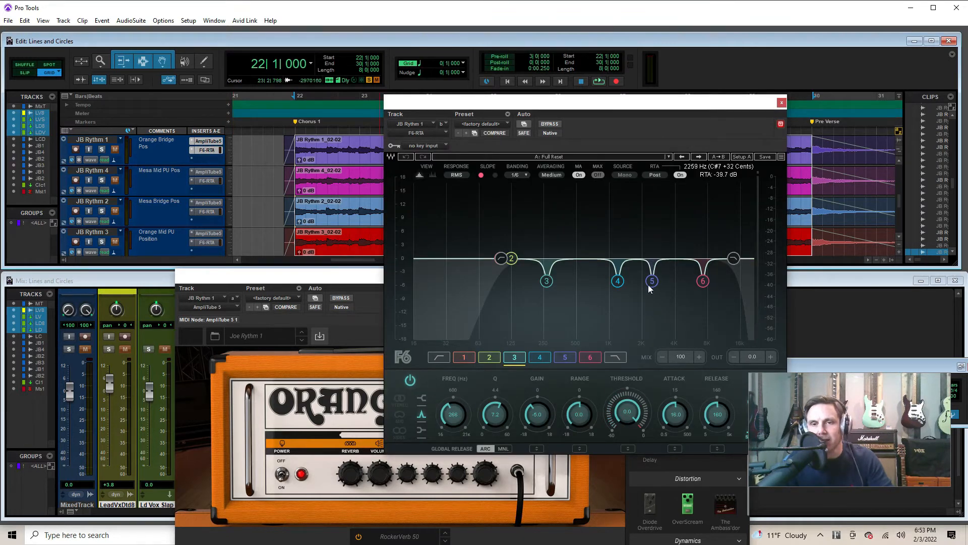
{"action": "left_click", "coordinate": [781, 104]}
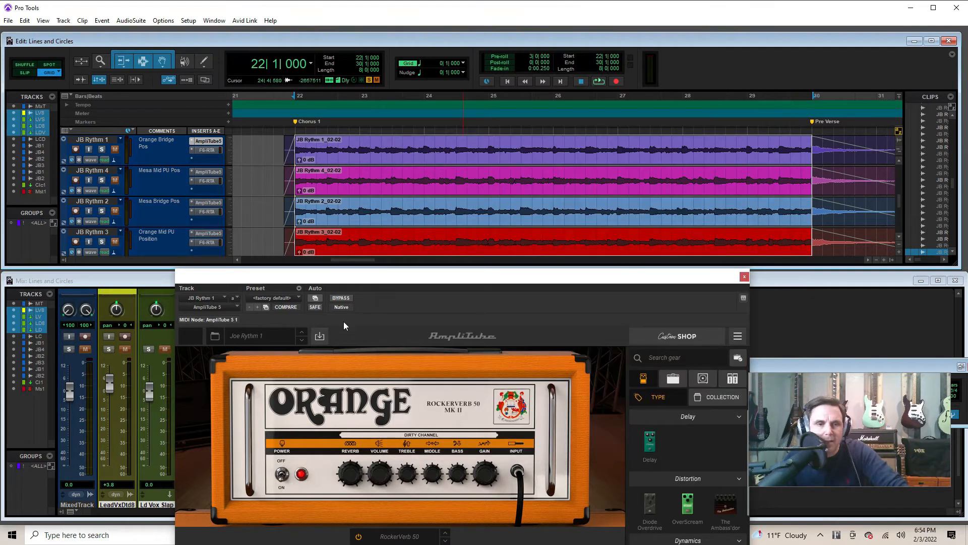
Compare the AmpliTube output level with the guitar channel faders in the mixer, moving the plug-in window aside as needed
{"action": "left_click_drag", "start_coordinate": [416, 284], "coordinate": [454, 273]}
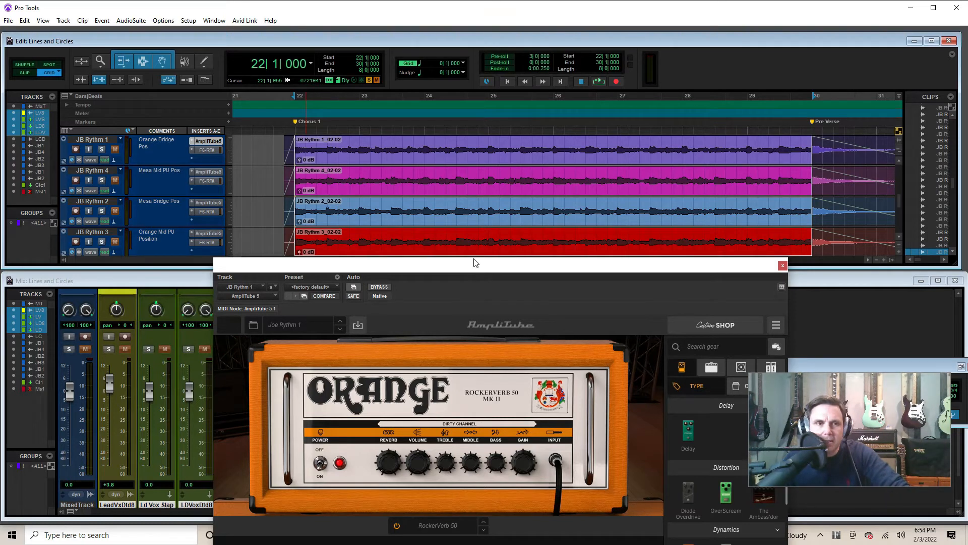
{"action": "left_click_drag", "start_coordinate": [461, 268], "coordinate": [468, 117]}
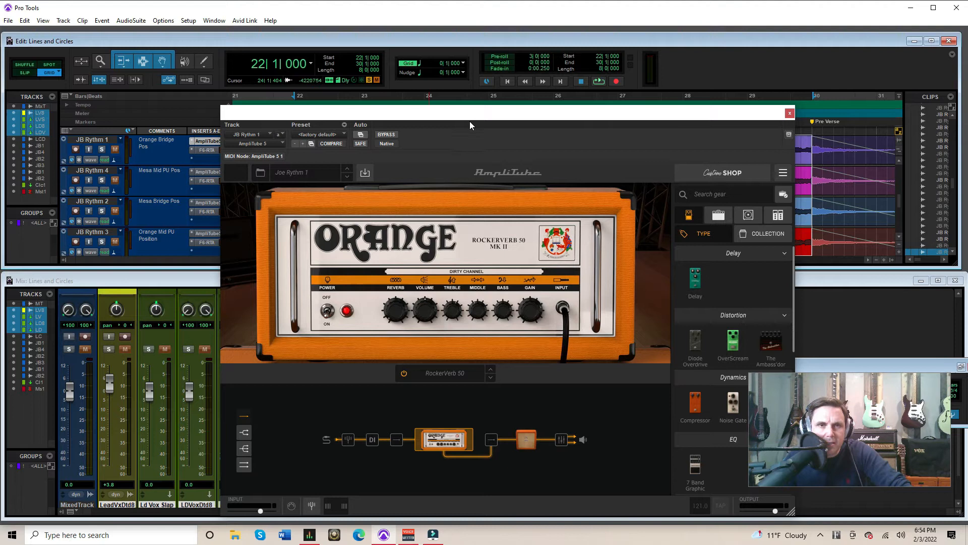
{"action": "left_click_drag", "start_coordinate": [470, 115], "coordinate": [367, 507]}
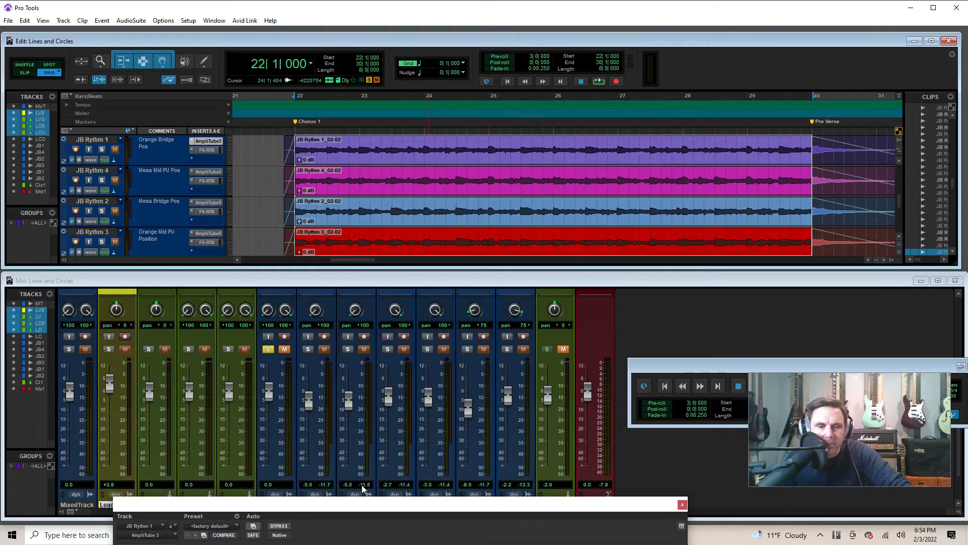
{"action": "left_click_drag", "start_coordinate": [524, 504], "coordinate": [499, 97]}
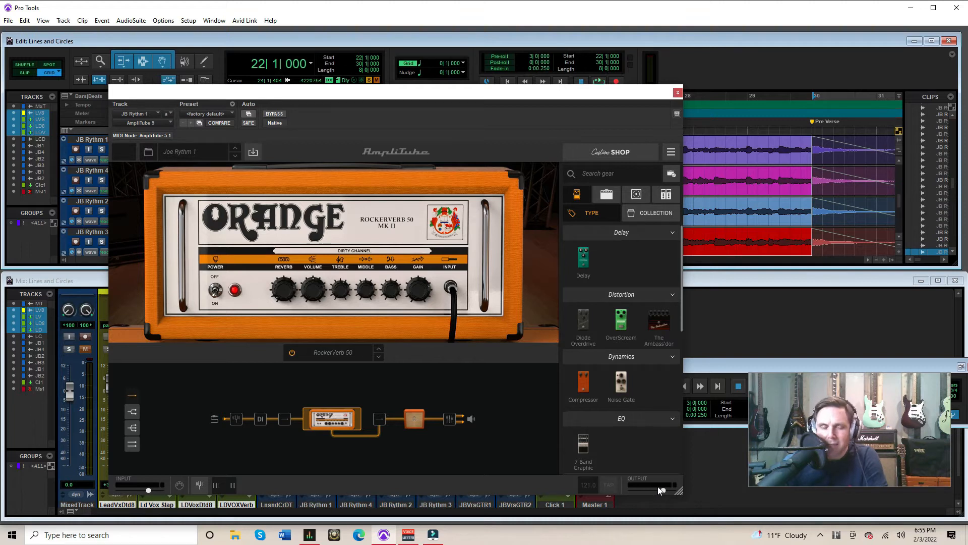
{"action": "left_click_drag", "start_coordinate": [587, 100], "coordinate": [628, 515]}
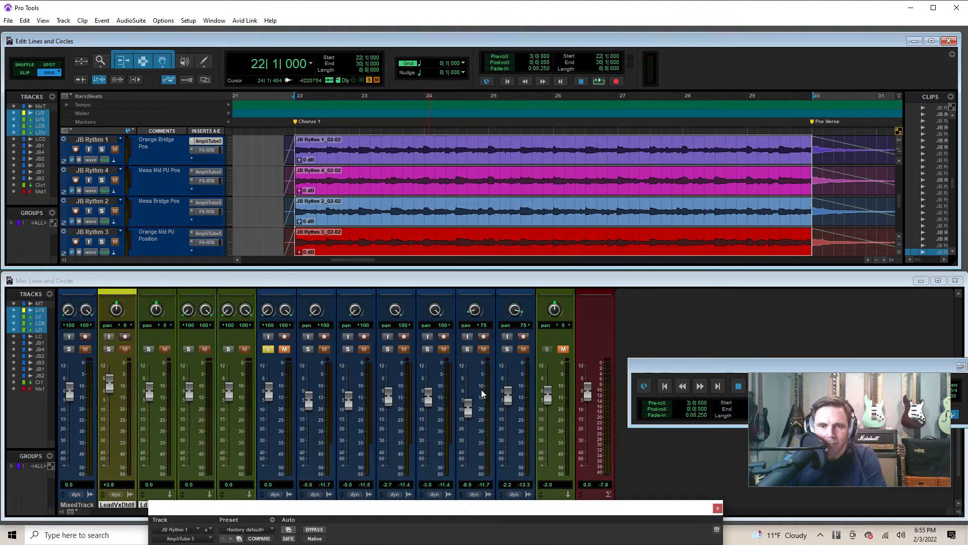
{"action": "left_click_drag", "start_coordinate": [505, 505], "coordinate": [633, 133]}
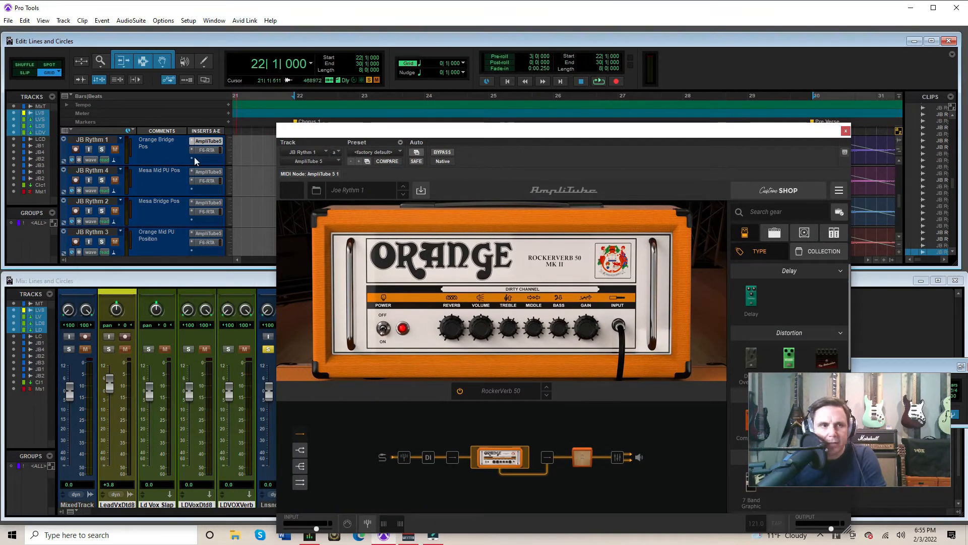
Solo the JB Rythm 1 track with the drum track, play the selected chorus section and stop playback
{"action": "scroll", "coordinate": [130, 176], "scroll_direction": "up", "scroll_amount": 3}
{"action": "scroll", "coordinate": [142, 194], "scroll_direction": "down", "scroll_amount": 2}
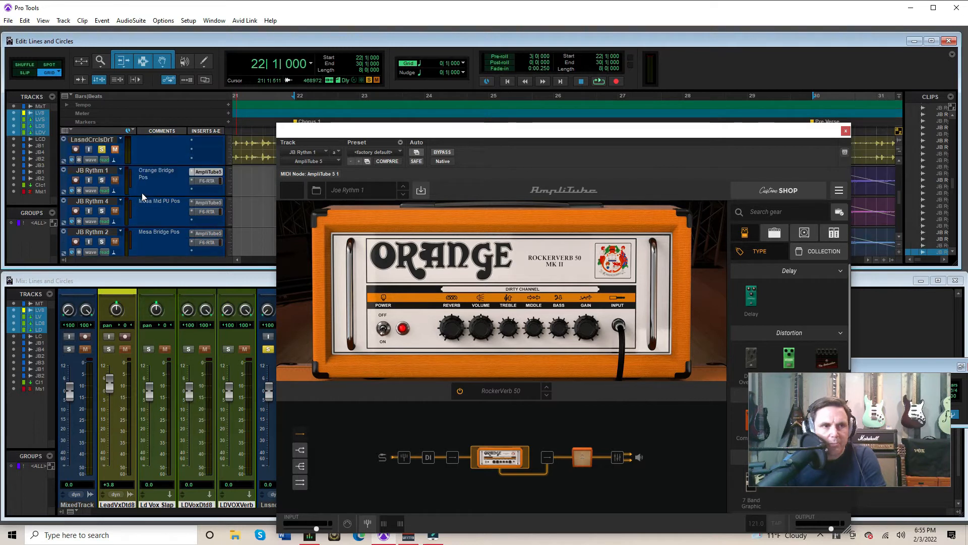
{"action": "left_click", "coordinate": [103, 181]}
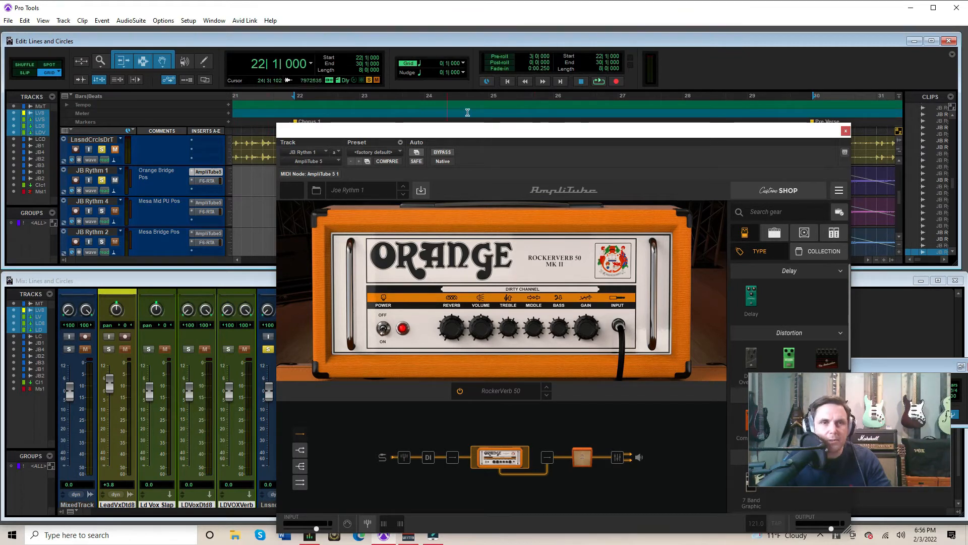
{"action": "left_click", "coordinate": [599, 82]}
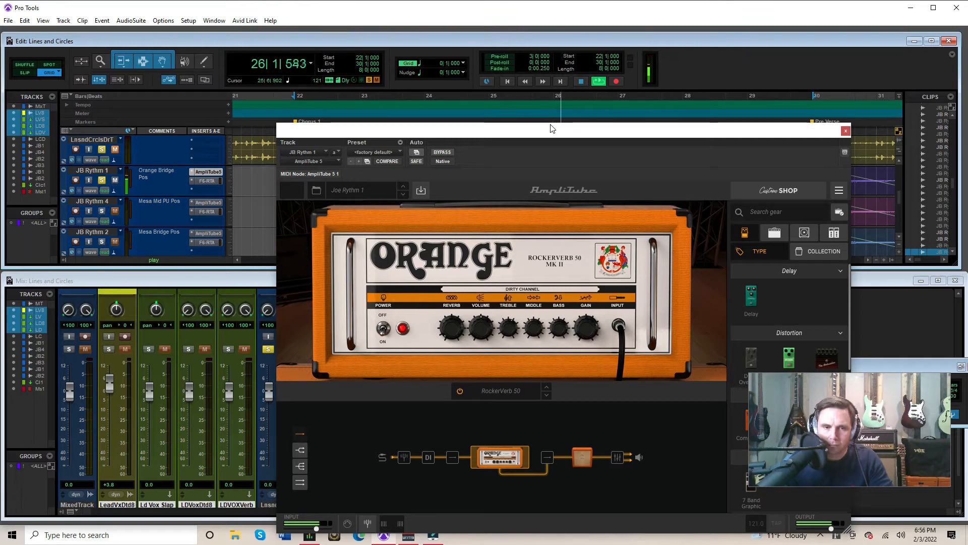
{"action": "left_click", "coordinate": [581, 81]}
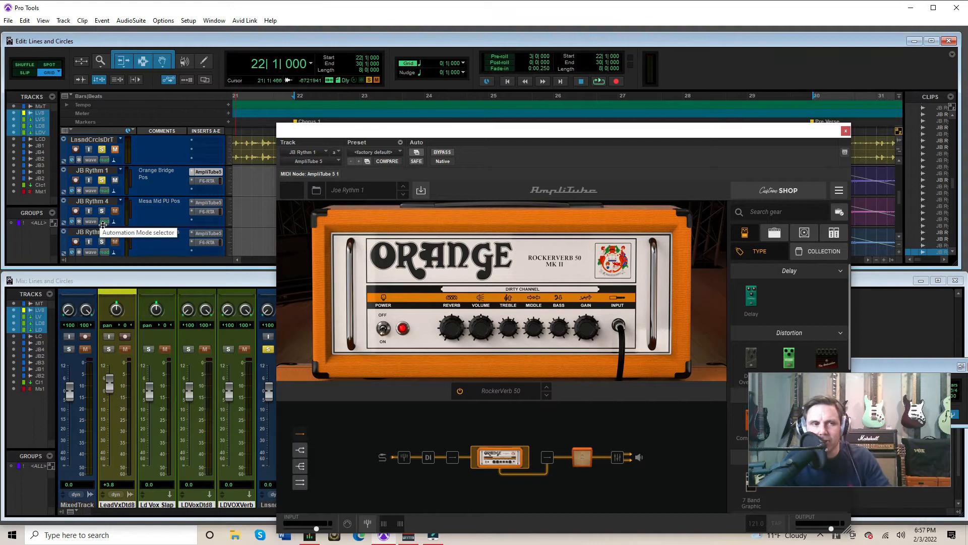
Keep JB Rythm 1's AmpliTube window open, open JB Rythm 2's AmpliTube alongside it, and arrange both windows clear of the track controls
{"action": "scroll", "coordinate": [108, 190], "scroll_direction": "down", "scroll_amount": 1}
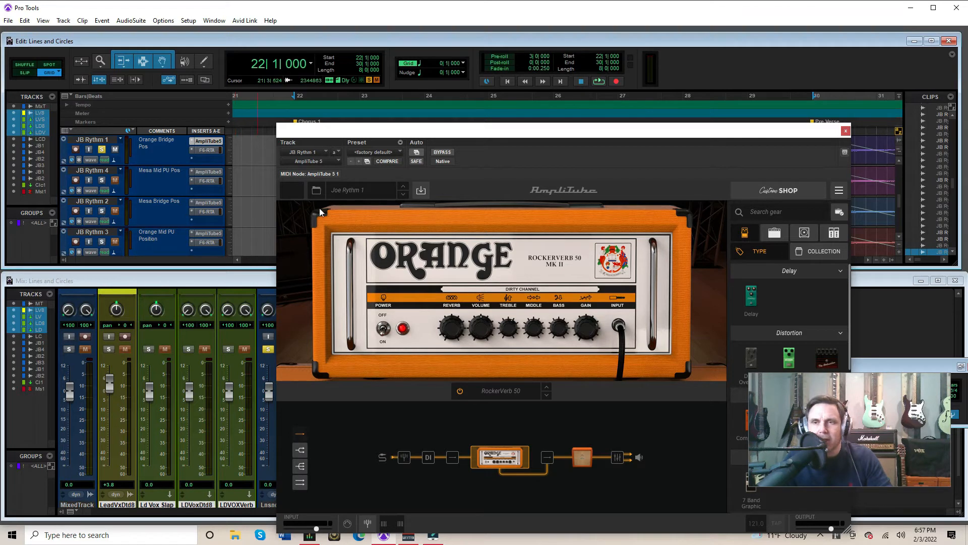
{"action": "left_click", "coordinate": [845, 153]}
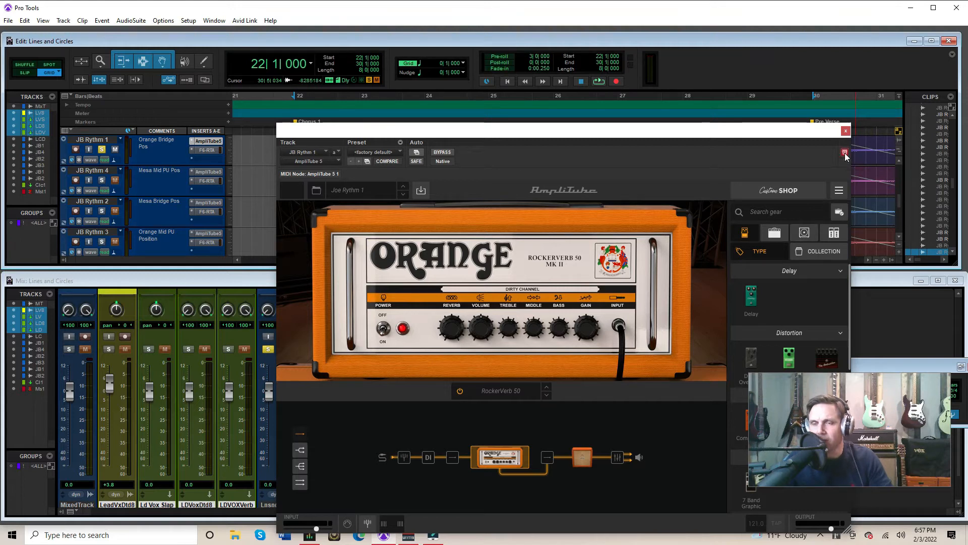
{"action": "left_click", "coordinate": [793, 134]}
{"action": "left_click_drag", "start_coordinate": [793, 135], "coordinate": [580, 70]}
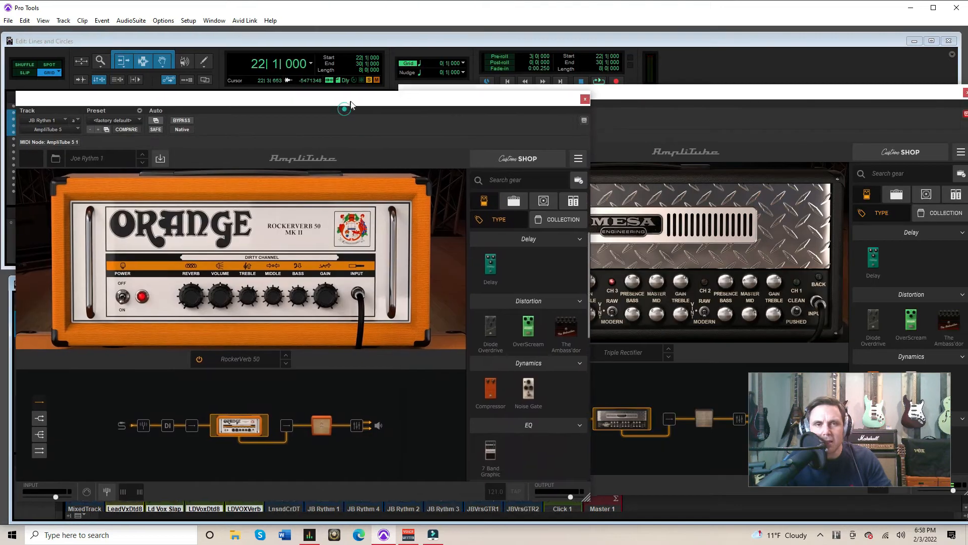
{"action": "left_click", "coordinate": [659, 92]}
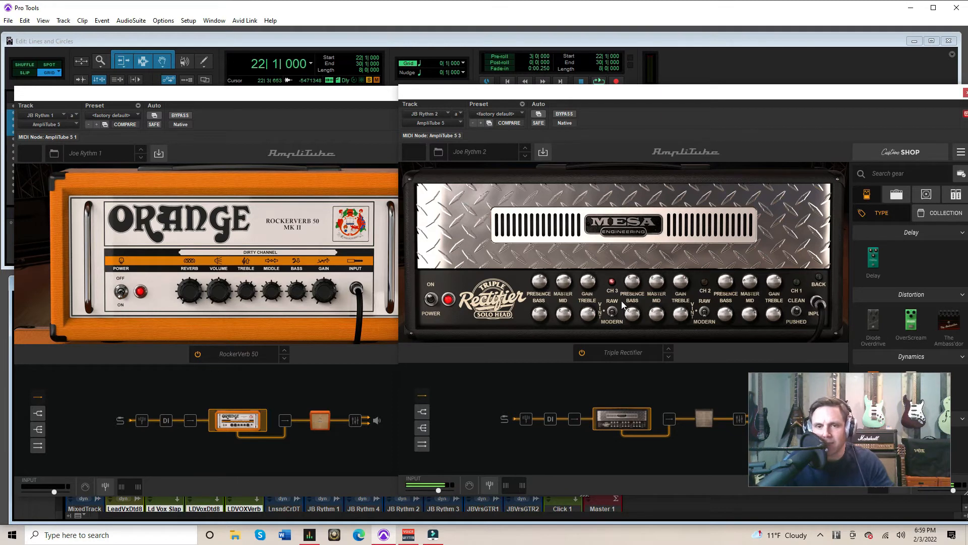
{"action": "mouse_move", "coordinate": [660, 93]}
{"action": "left_mouse_down"}
{"action": "mouse_move", "coordinate": [661, 113]}
{"action": "mouse_move", "coordinate": [663, 102]}
{"action": "left_mouse_up"}
{"action": "left_click_drag", "start_coordinate": [344, 91], "coordinate": [320, 283]}
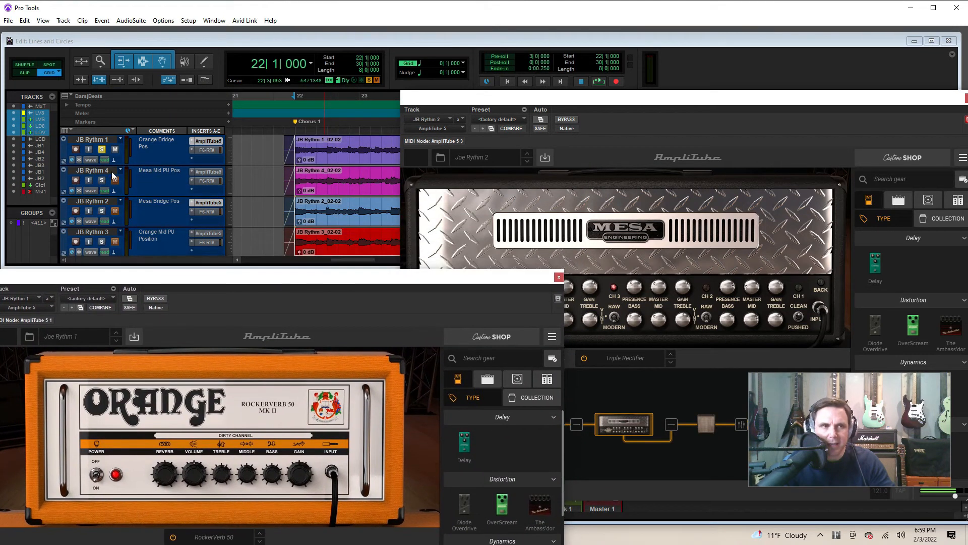
Switch the solo from JB Rythm 1 to JB Rythm 2, play the selected chorus section and stop playback
{"action": "left_click", "coordinate": [101, 150]}
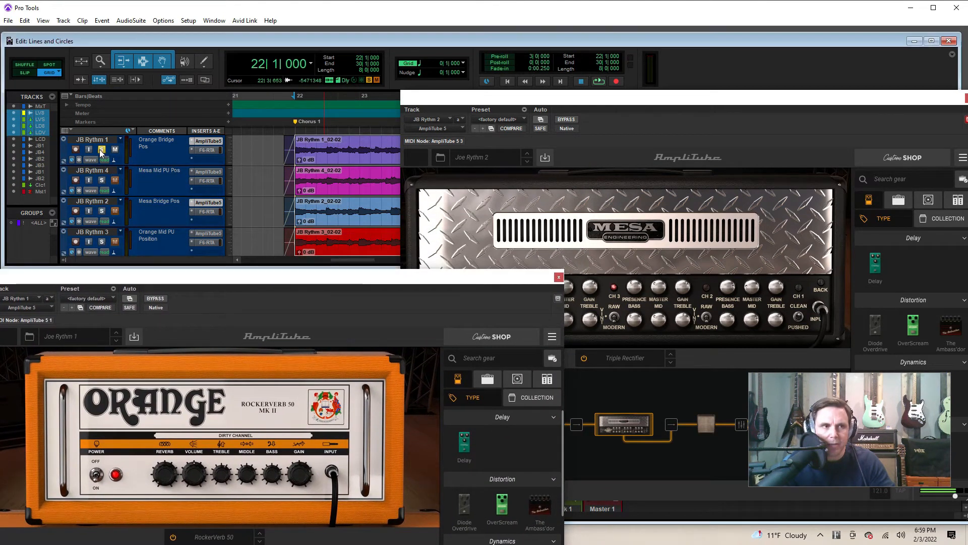
{"action": "left_click", "coordinate": [101, 212]}
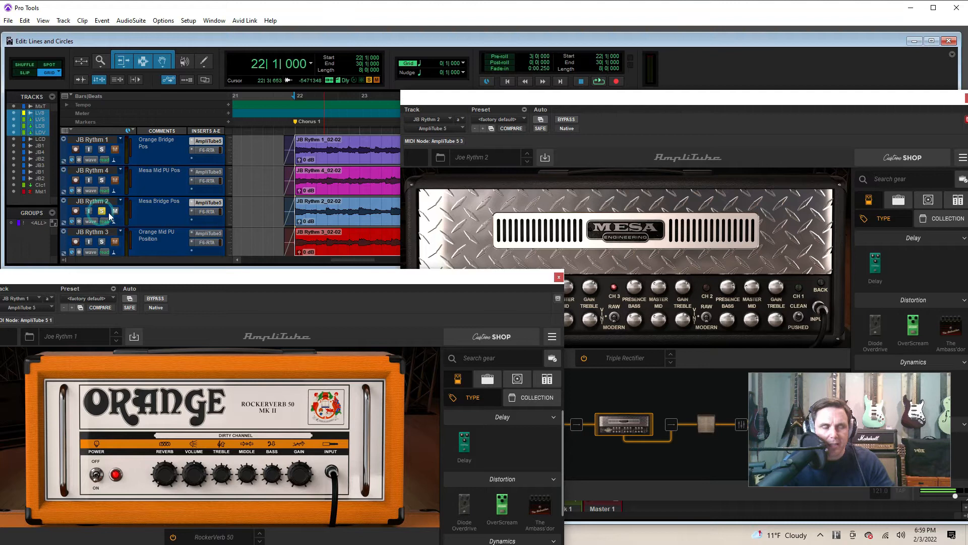
{"action": "left_click", "coordinate": [599, 82]}
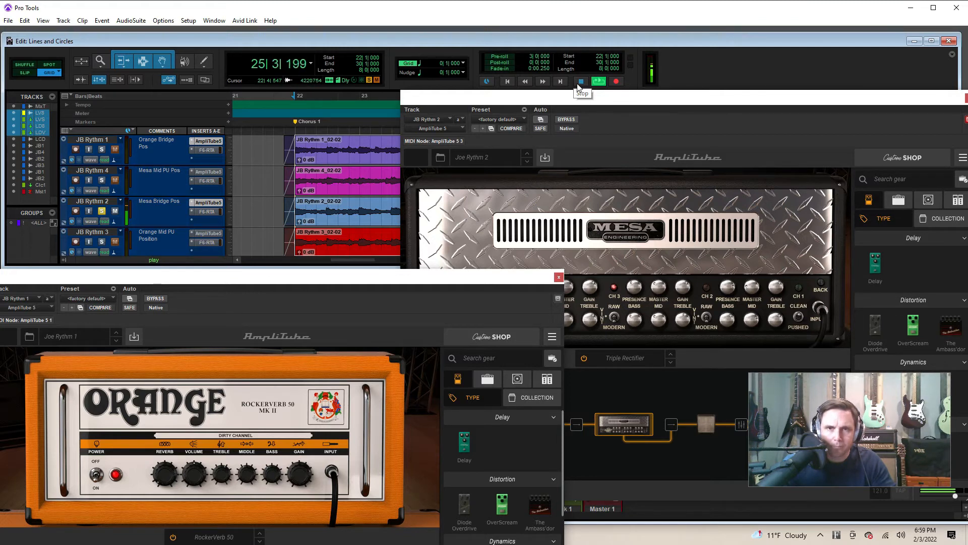
{"action": "left_click", "coordinate": [583, 82]}
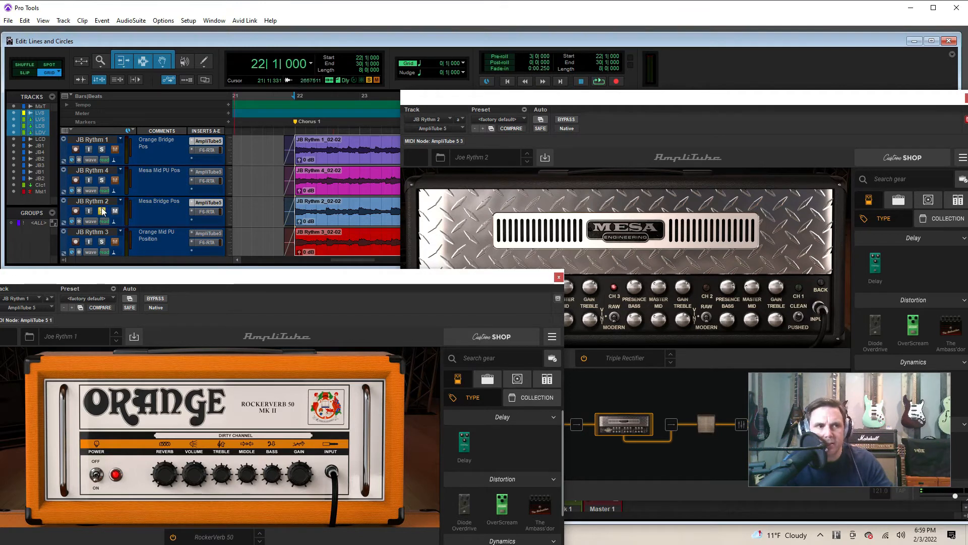
Play the chorus with JB Rythm 1 soloed in place of JB Rythm 2, then mute it and solo JB Rythm 2 for comparison
{"action": "left_click", "coordinate": [102, 149]}
{"action": "left_click", "coordinate": [101, 210]}
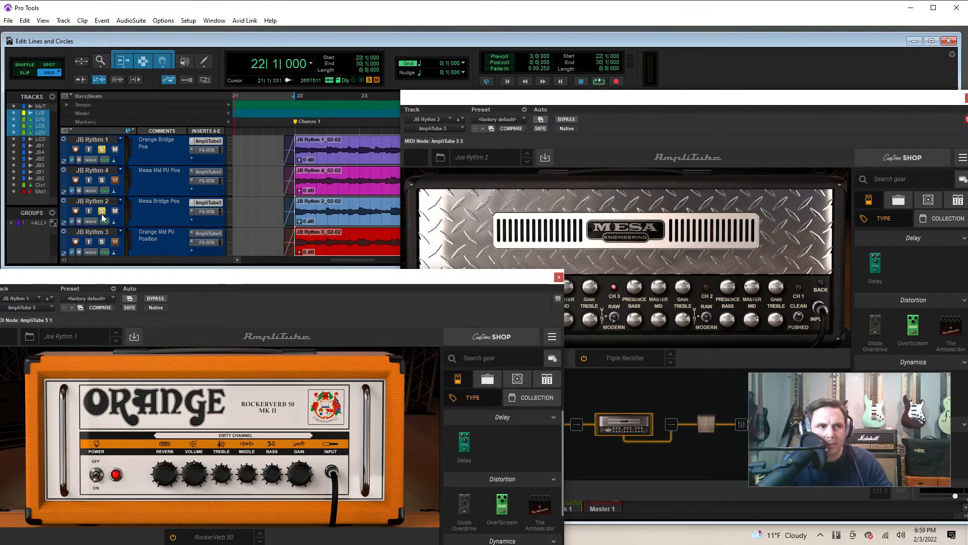
{"action": "key", "text": "space"}
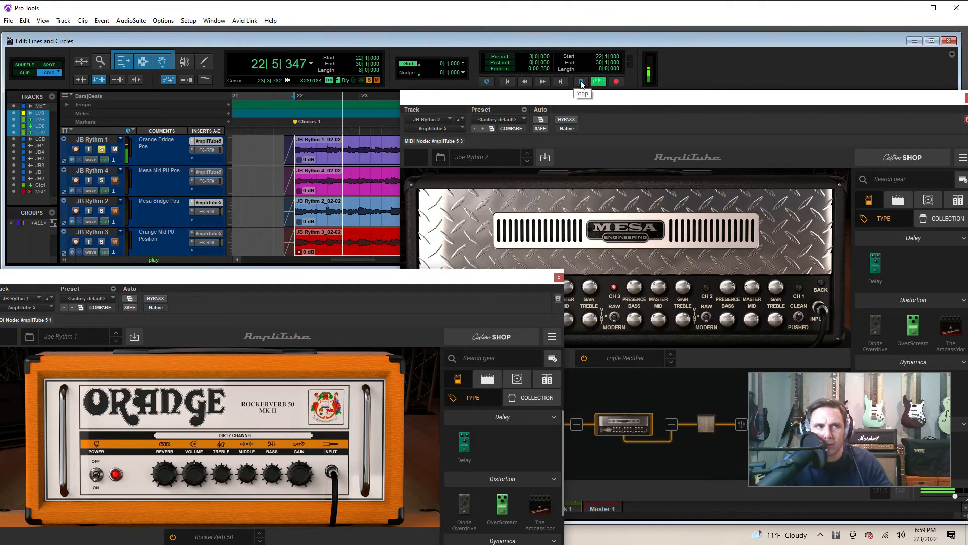
{"action": "left_click", "coordinate": [115, 149]}
{"action": "left_click", "coordinate": [102, 211]}
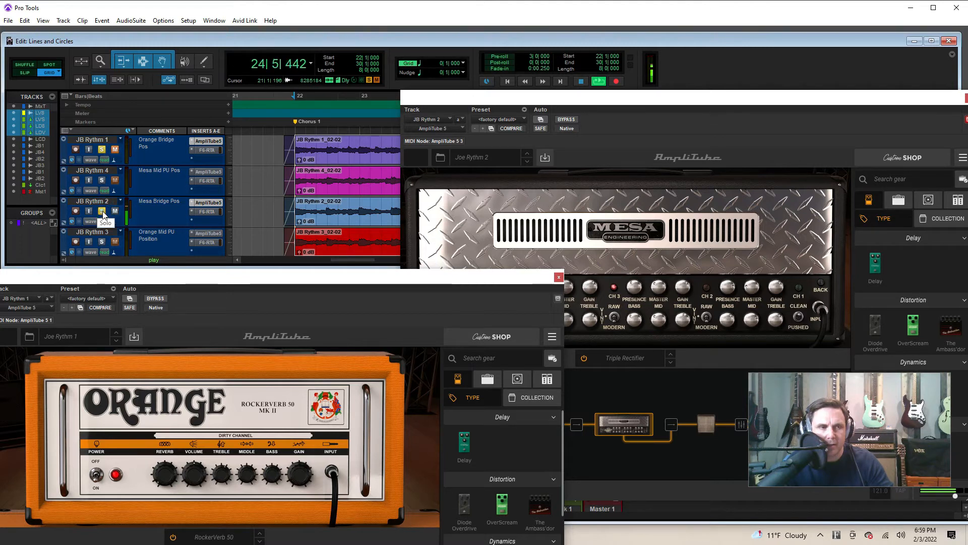
Switch playback back to JB Rythm 1 alone, add JB Rythm 2 to the solo to hear both guitars together, and stop playback
{"action": "left_click", "coordinate": [102, 211]}
{"action": "left_click", "coordinate": [102, 149]}
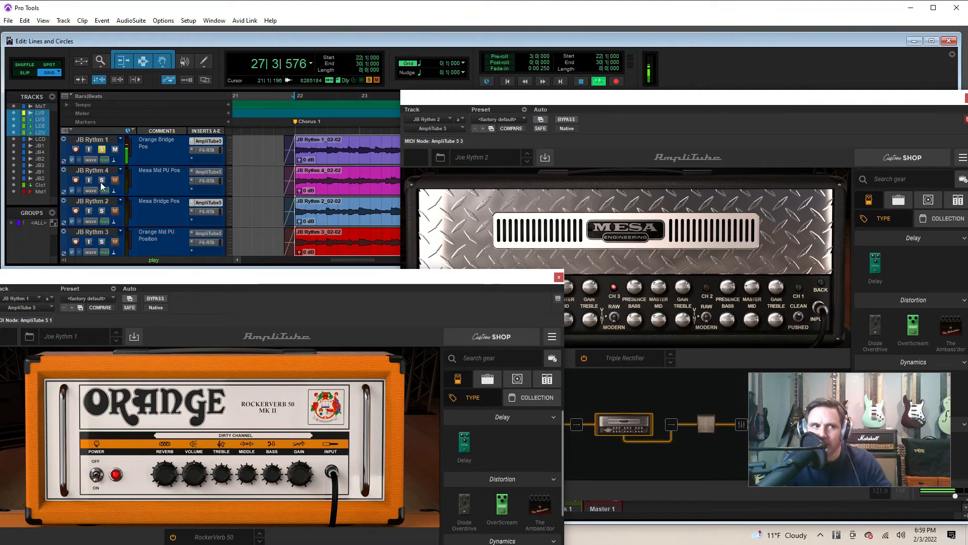
{"action": "left_click", "coordinate": [101, 211]}
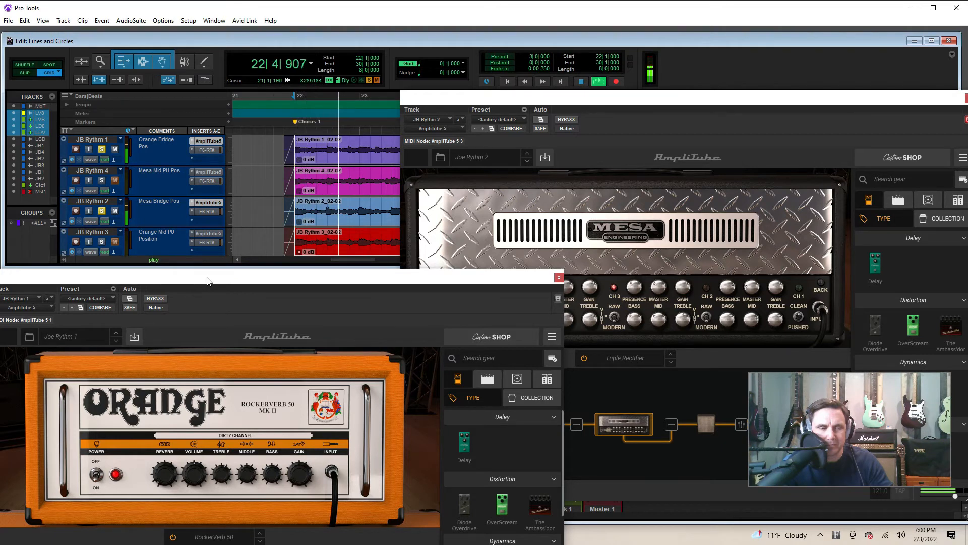
{"action": "left_click", "coordinate": [581, 82]}
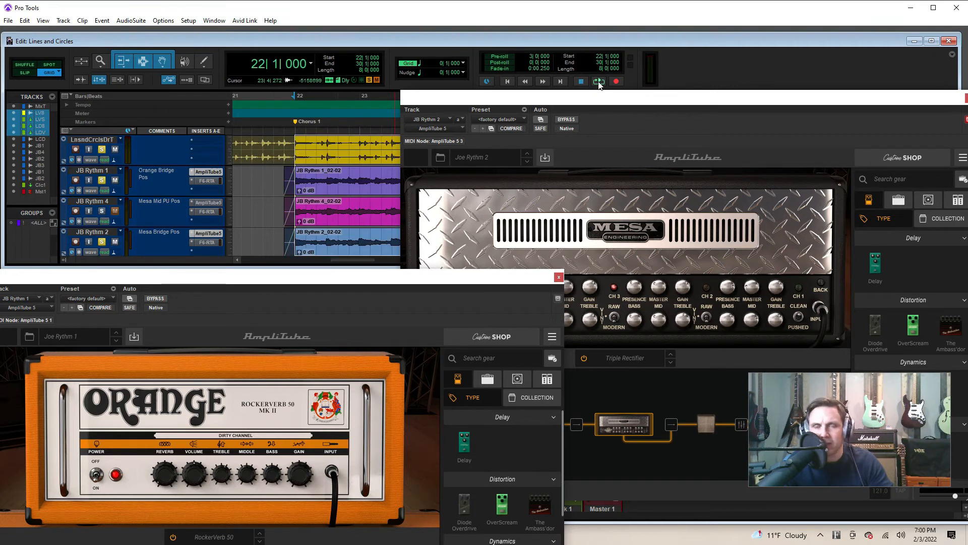
Play the chorus with both guitars, then compare JB Rythm 1 alone, JB Rythm 2 alone and both together
{"action": "left_click", "coordinate": [598, 82]}
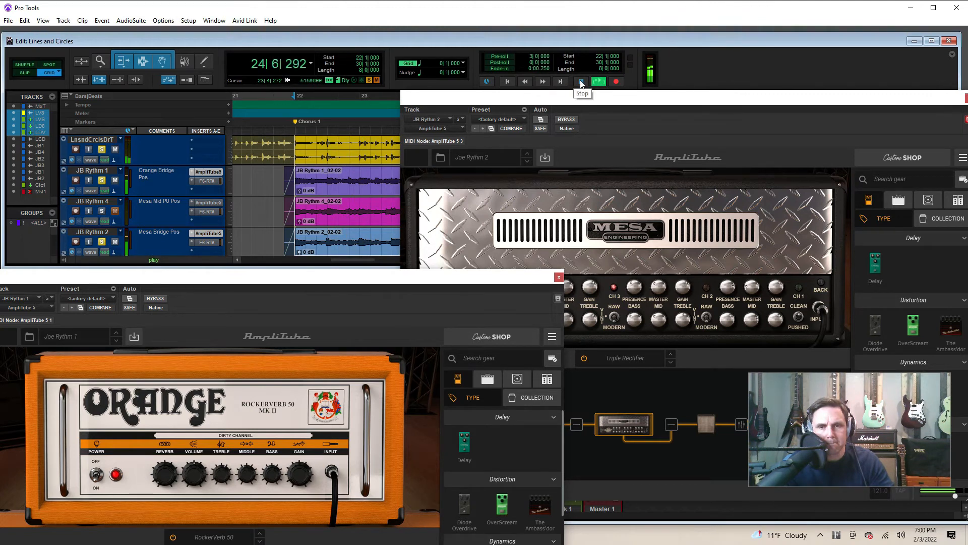
{"action": "left_click", "coordinate": [103, 242]}
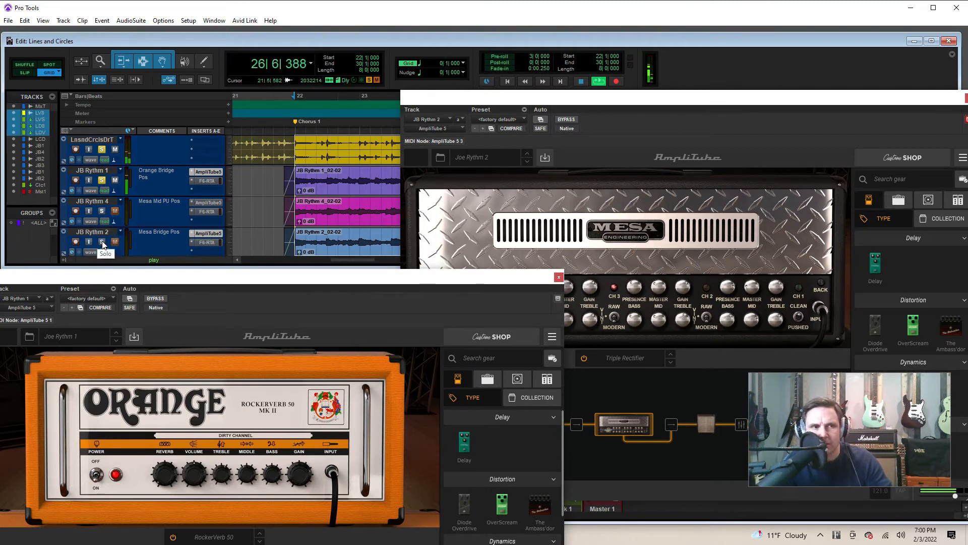
{"action": "left_click", "coordinate": [113, 180]}
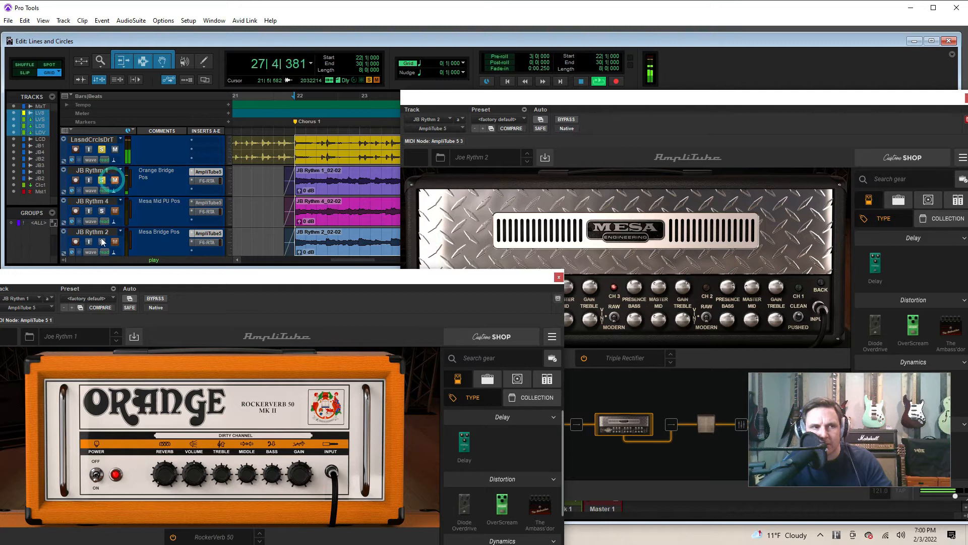
{"action": "left_click", "coordinate": [102, 242]}
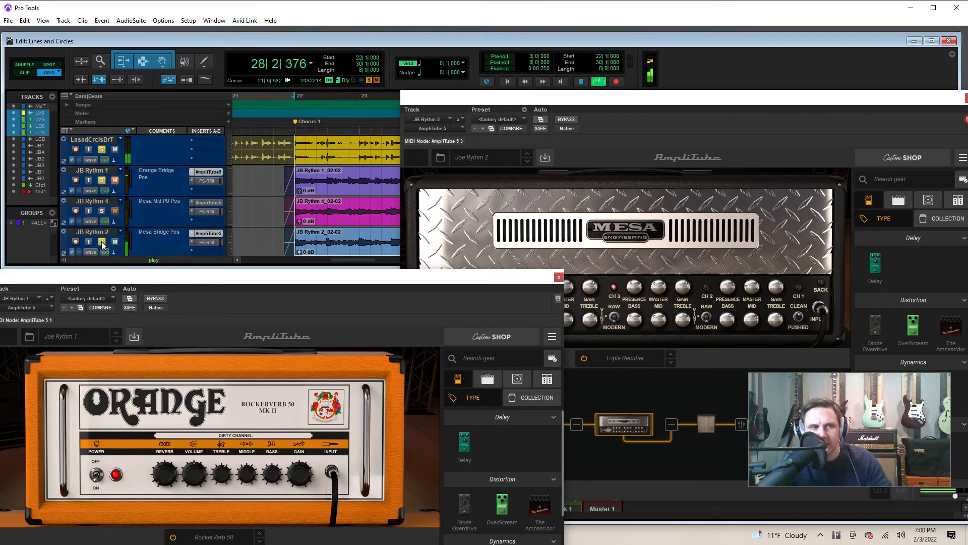
{"action": "left_click", "coordinate": [115, 180]}
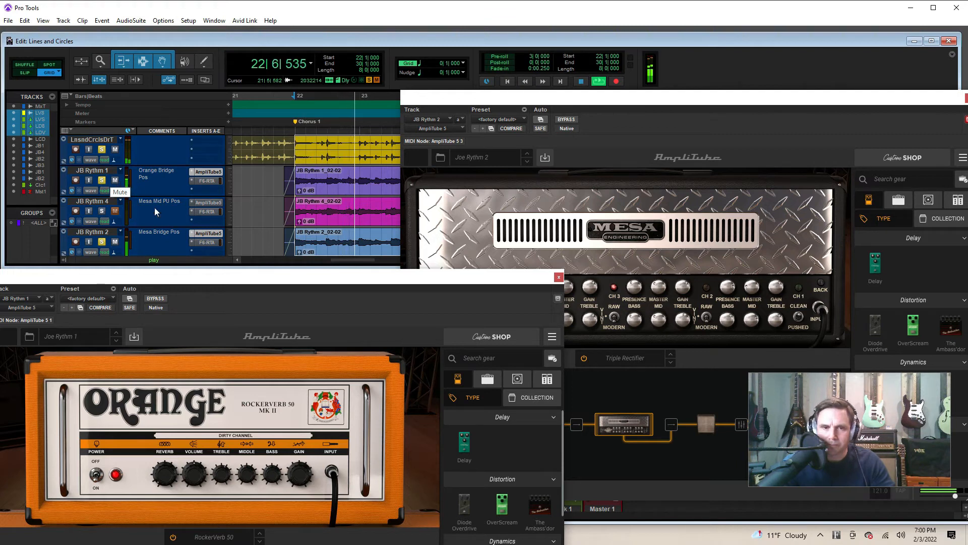
Place the Orange and Mesa amp windows side by side during playback, then stop and close both plug-in windows
{"action": "left_click_drag", "start_coordinate": [268, 280], "coordinate": [306, 102]}
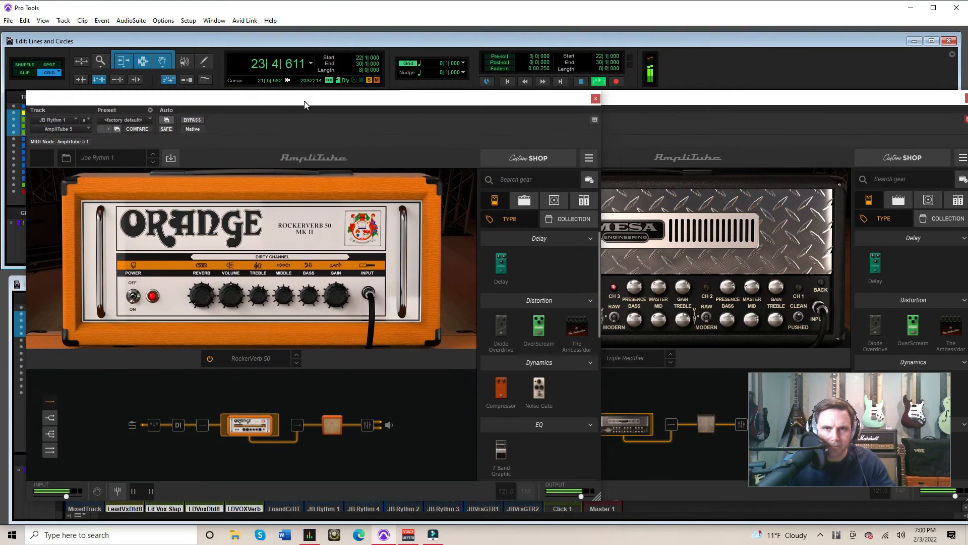
{"action": "left_click", "coordinate": [693, 104]}
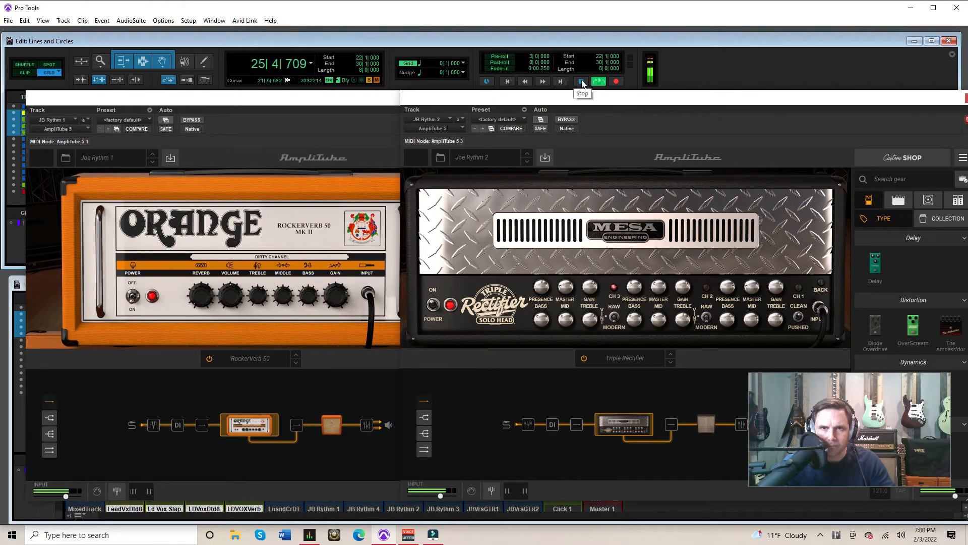
{"action": "left_click", "coordinate": [582, 81]}
{"action": "key", "text": "ctrl+alt+super+w"}
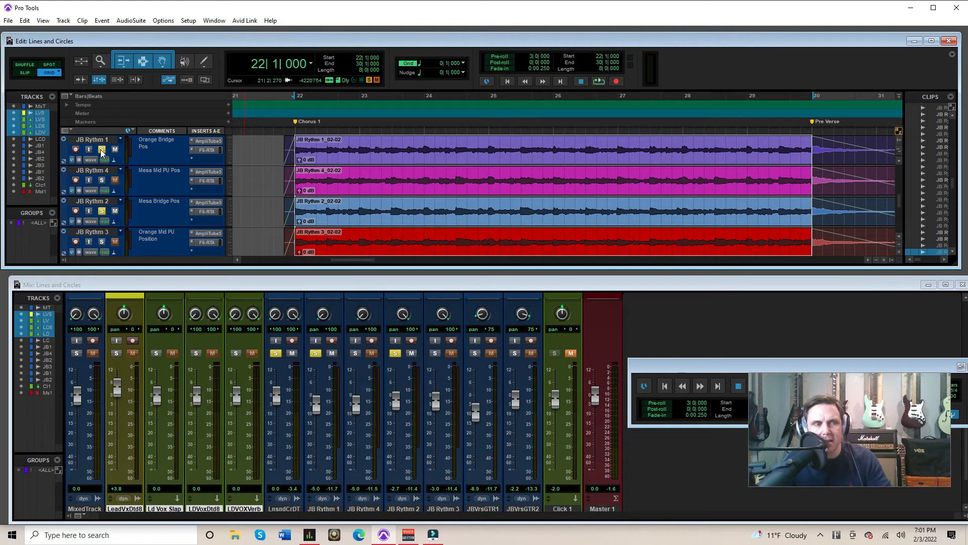
Open the AmpliTube windows of JB Rythm 1 and JB Rythm 4 and arrange them side by side for comparison
{"action": "left_click", "coordinate": [204, 143]}
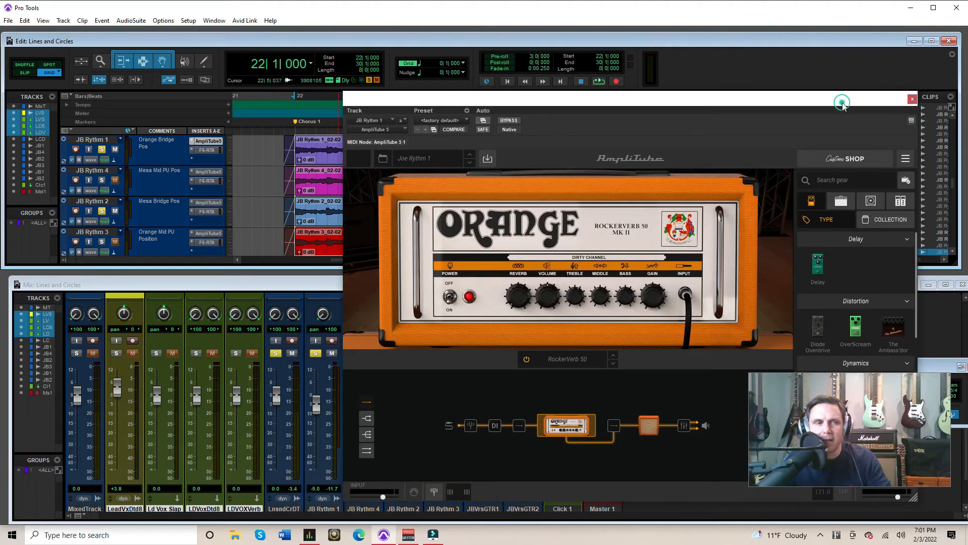
{"action": "left_click_drag", "start_coordinate": [842, 105], "coordinate": [748, 101]}
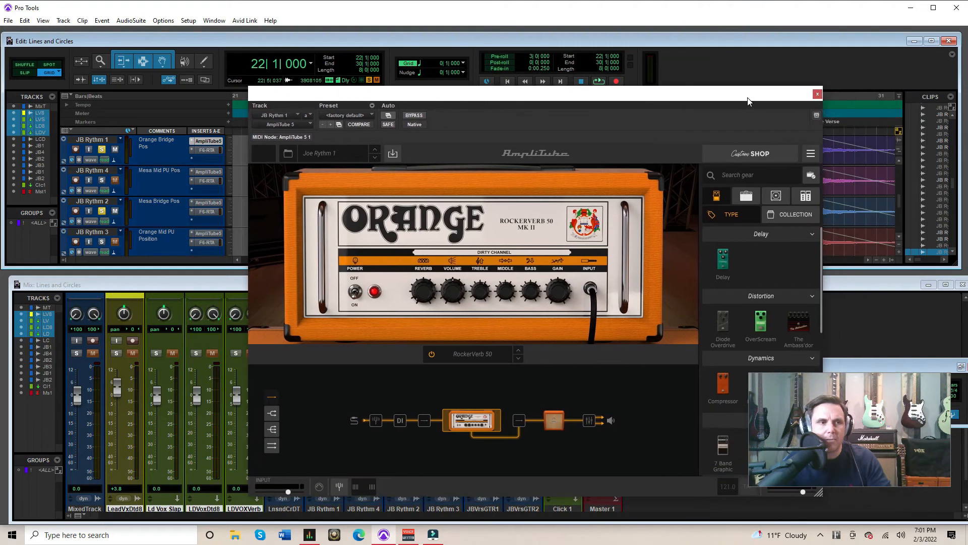
{"action": "left_click", "coordinate": [208, 172]}
{"action": "left_click_drag", "start_coordinate": [299, 98], "coordinate": [91, 80]}
{"action": "left_click_drag", "start_coordinate": [681, 101], "coordinate": [730, 75]}
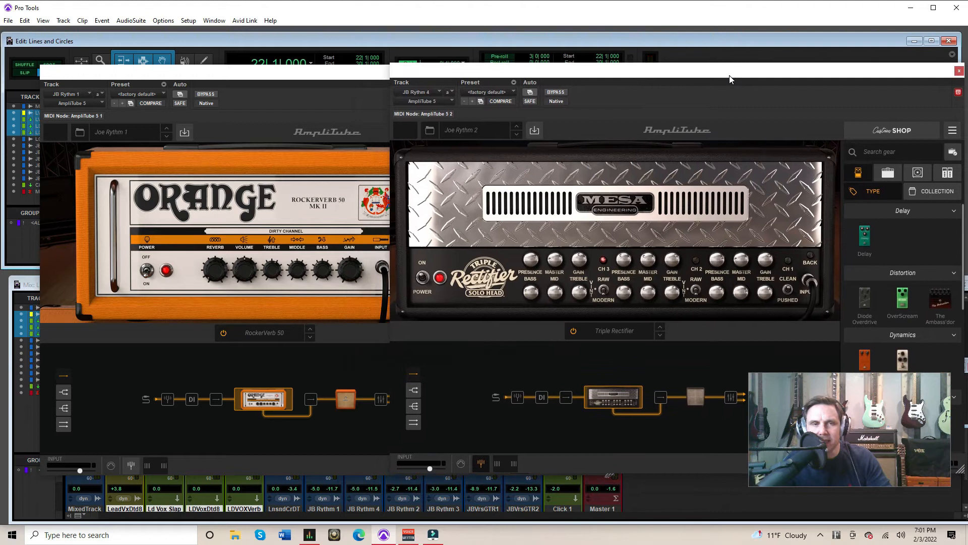
{"action": "left_click_drag", "start_coordinate": [353, 76], "coordinate": [325, 74]}
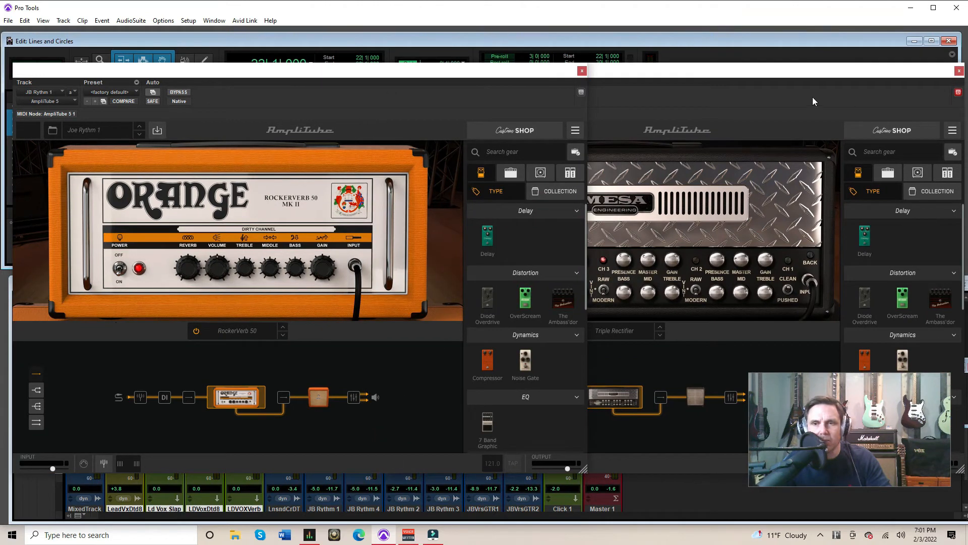
Close JB Rythm 1's AmpliTube window, keep JB Rythm 4's open, and arrange JB Rythm 2's AmpliTube window alongside it
{"action": "left_click", "coordinate": [581, 71]}
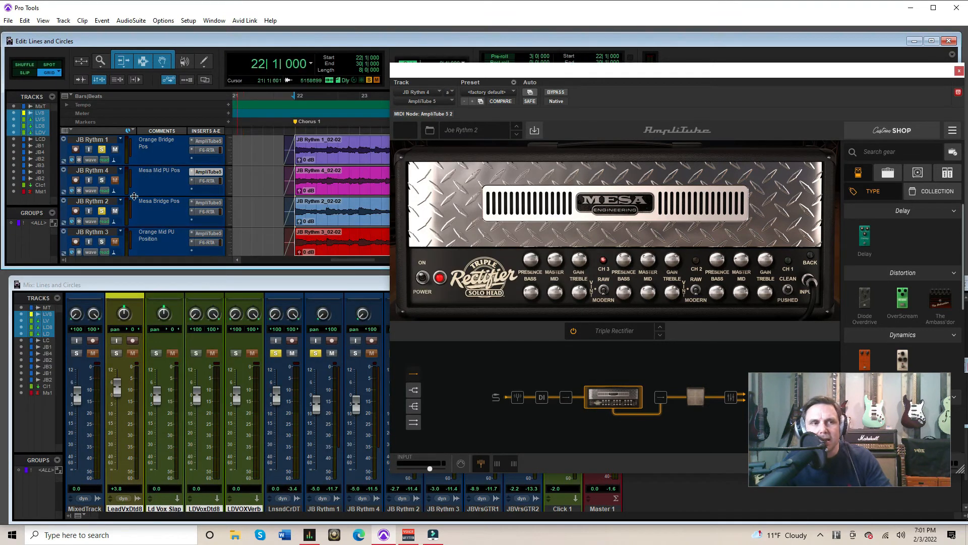
{"action": "left_click_drag", "start_coordinate": [604, 72], "coordinate": [461, 99]}
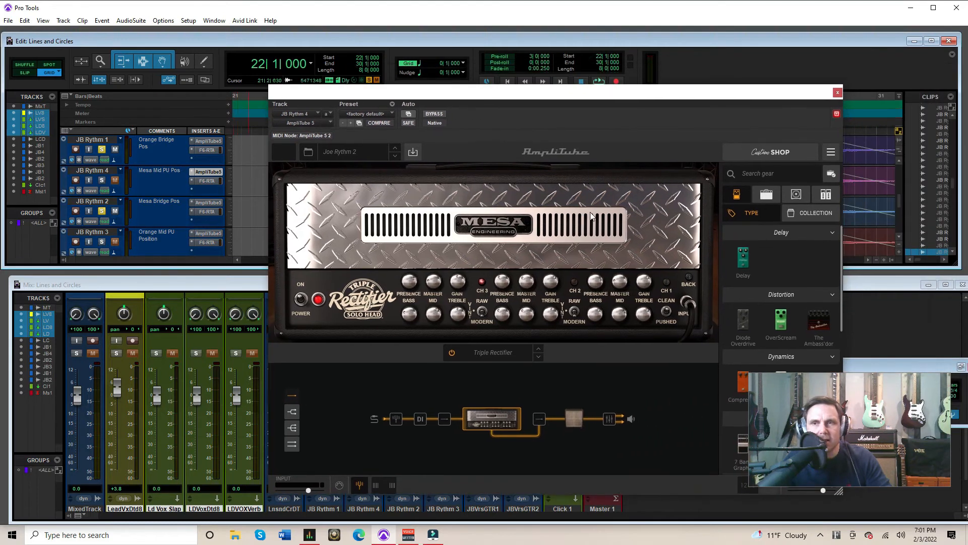
{"action": "left_click", "coordinate": [837, 114]}
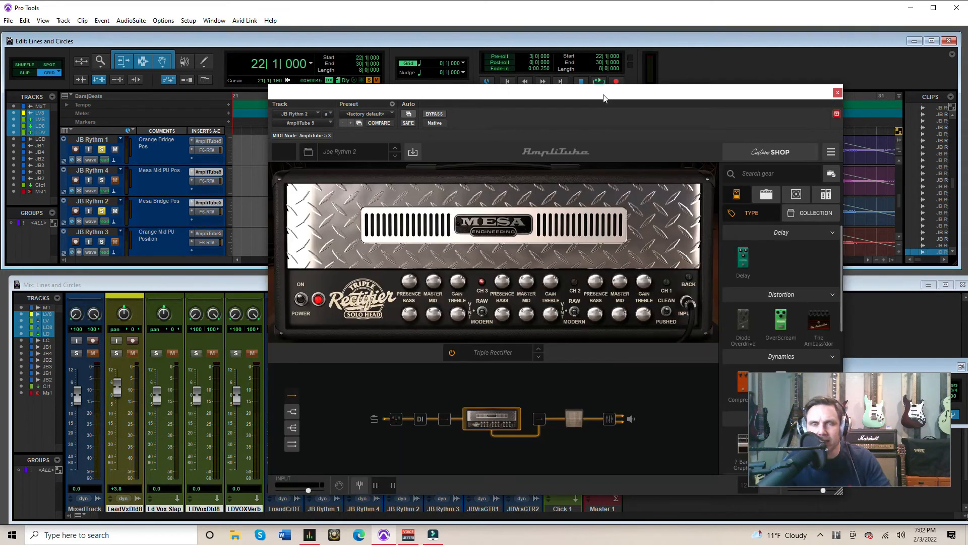
{"action": "left_click_drag", "start_coordinate": [603, 97], "coordinate": [704, 93]}
{"action": "left_click_drag", "start_coordinate": [296, 98], "coordinate": [68, 78]}
{"action": "left_click_drag", "start_coordinate": [614, 108], "coordinate": [628, 90]}
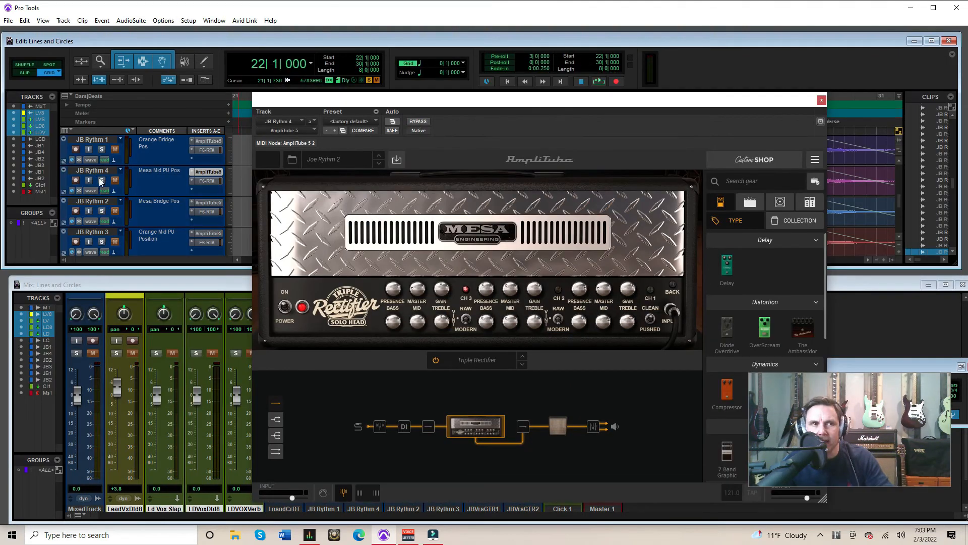
Play the chorus with JB Rythm 4 soloed, add JB Rythm 1 to the solo to hear both, and stop playback
{"action": "left_click", "coordinate": [102, 181]}
{"action": "left_click", "coordinate": [600, 82]}
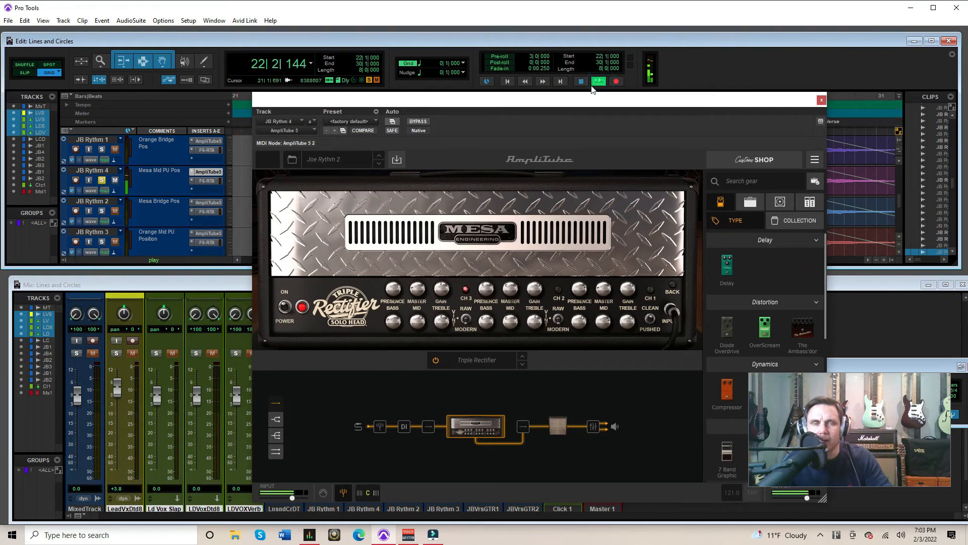
{"action": "left_click_drag", "start_coordinate": [574, 103], "coordinate": [681, 100]}
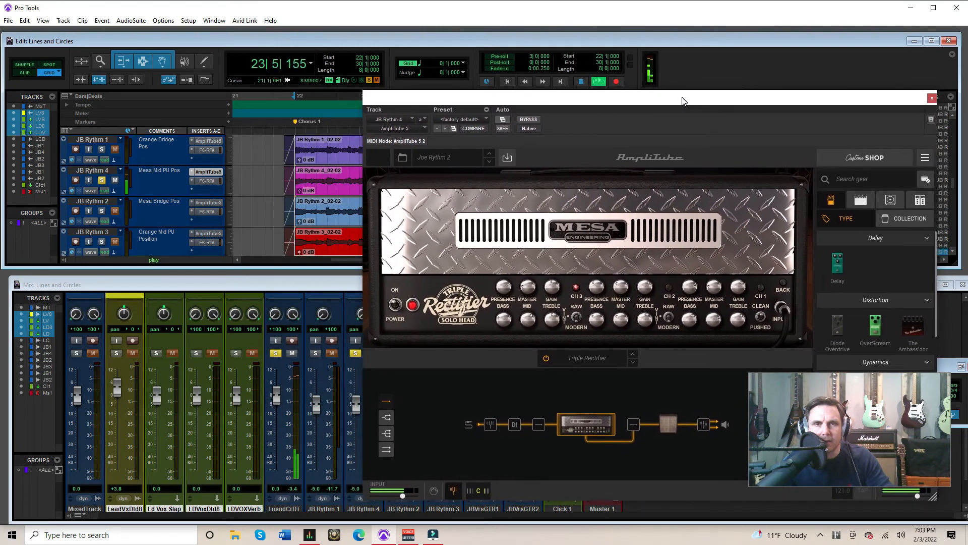
{"action": "left_click", "coordinate": [101, 150]}
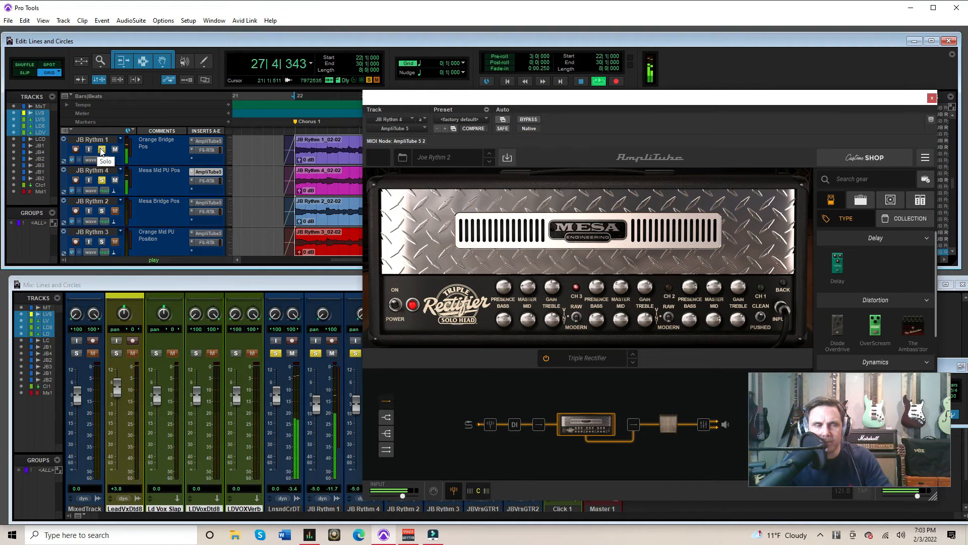
{"action": "left_click", "coordinate": [581, 82]}
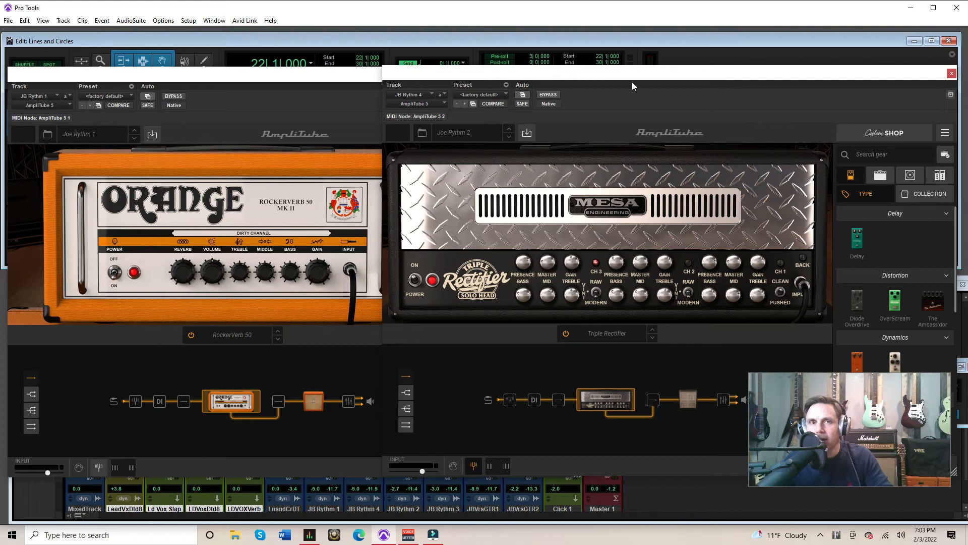
Close JB Rythm 4's AmpliTube window and clear the solos on JB Rythm 1 and JB Rythm 4
{"action": "left_click_drag", "start_coordinate": [572, 77], "coordinate": [508, 92]}
{"action": "left_click", "coordinate": [561, 92]}
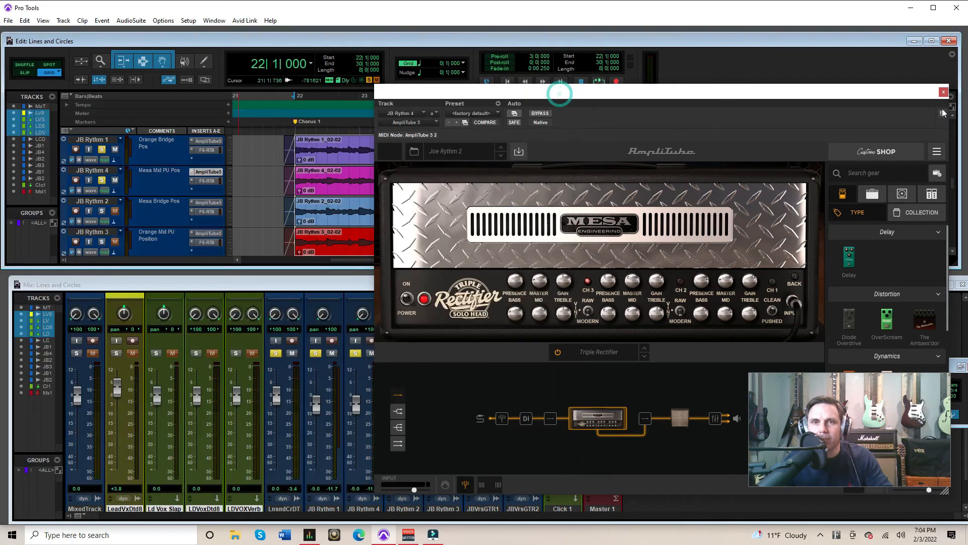
{"action": "left_click", "coordinate": [943, 92]}
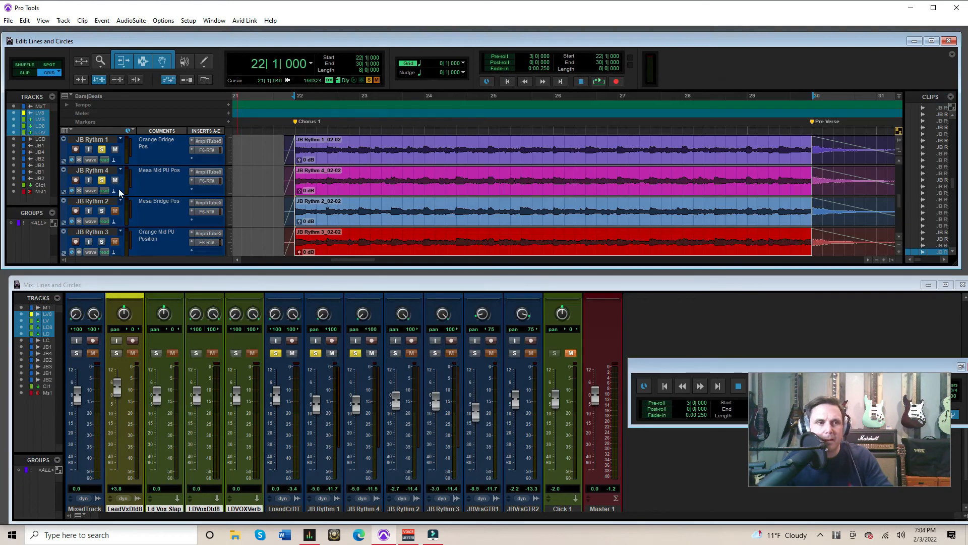
{"action": "scroll", "coordinate": [107, 214], "scroll_direction": "down", "scroll_amount": 1}
{"action": "scroll", "coordinate": [105, 190], "scroll_direction": "up", "scroll_amount": 1}
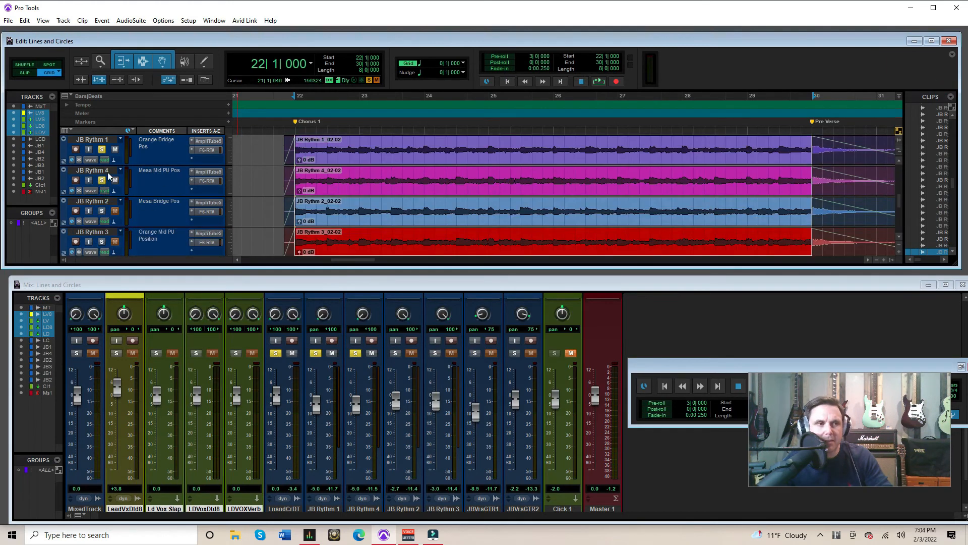
{"action": "left_click", "coordinate": [102, 149]}
{"action": "left_click", "coordinate": [101, 180]}
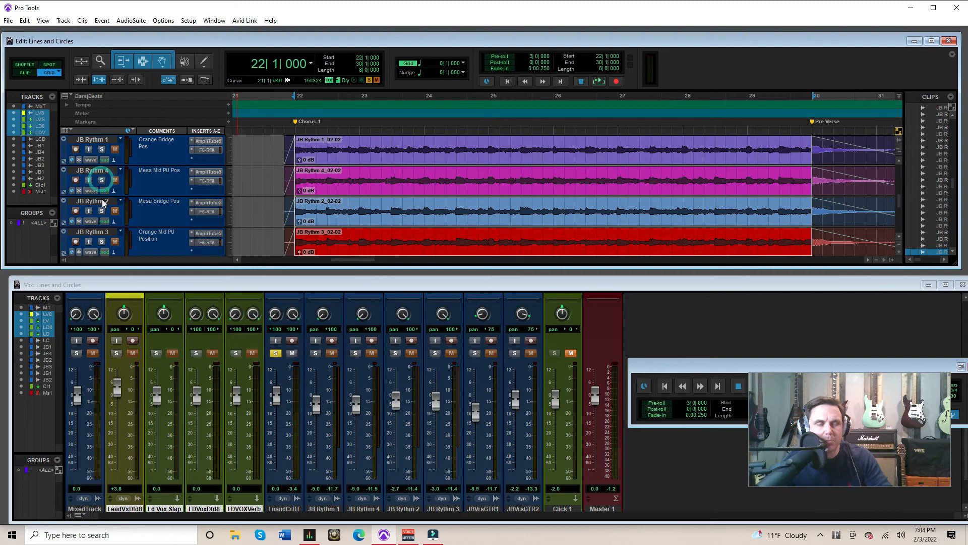
Open the AmpliTube windows of JB Rythm 2 and JB Rythm 3 and arrange them side by side
{"action": "scroll", "coordinate": [102, 207], "scroll_direction": "down", "scroll_amount": 1}
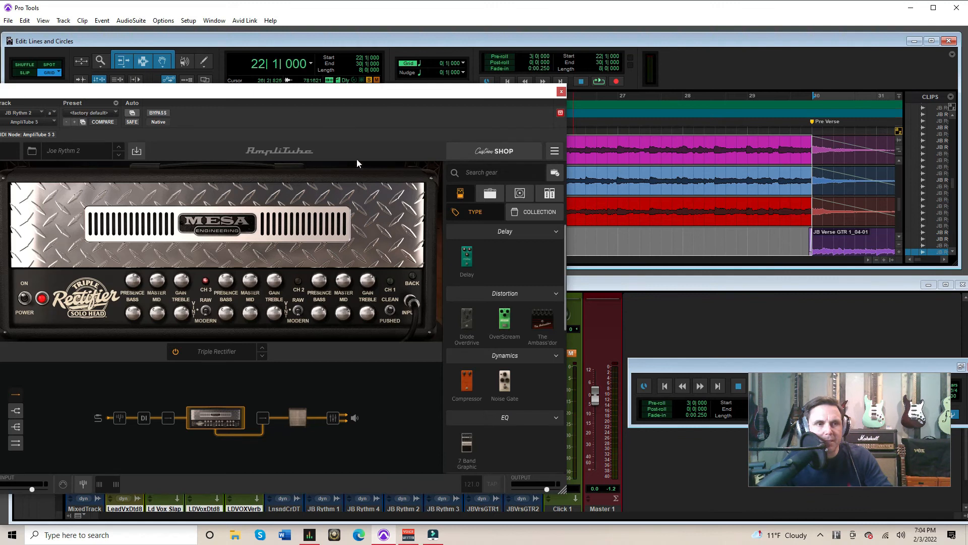
{"action": "left_click_drag", "start_coordinate": [516, 100], "coordinate": [464, 275]}
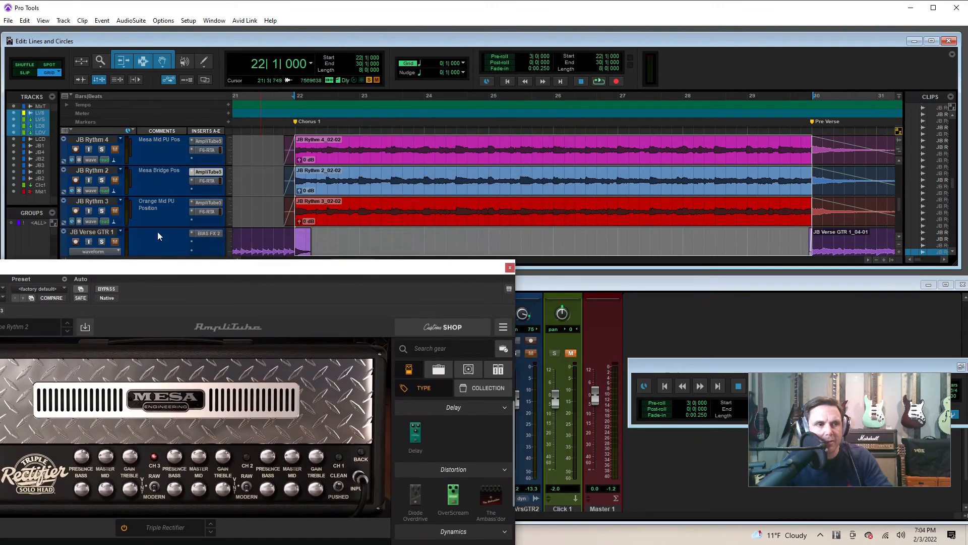
{"action": "left_click", "coordinate": [214, 204]}
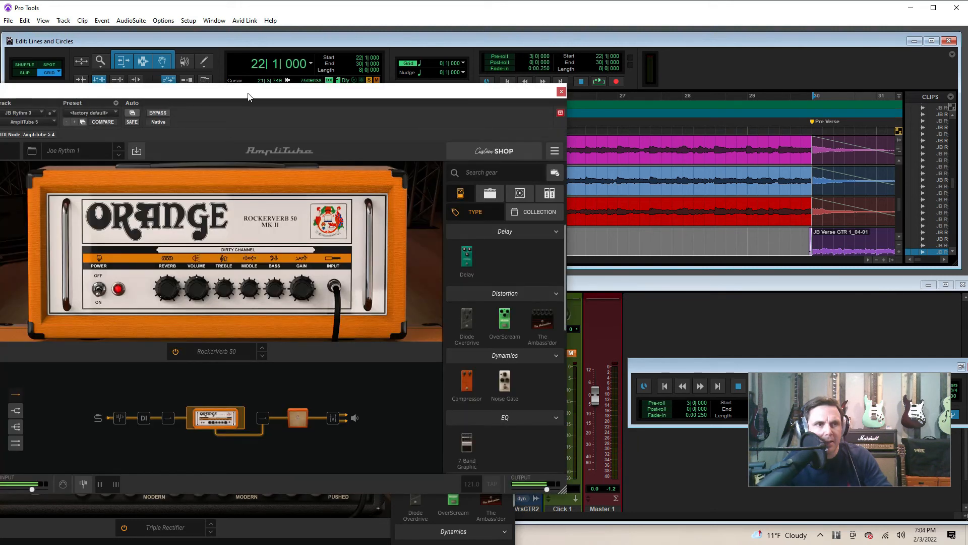
{"action": "left_click_drag", "start_coordinate": [248, 96], "coordinate": [656, 94]}
{"action": "left_click_drag", "start_coordinate": [355, 264], "coordinate": [388, 83]}
{"action": "left_click", "coordinate": [687, 99]}
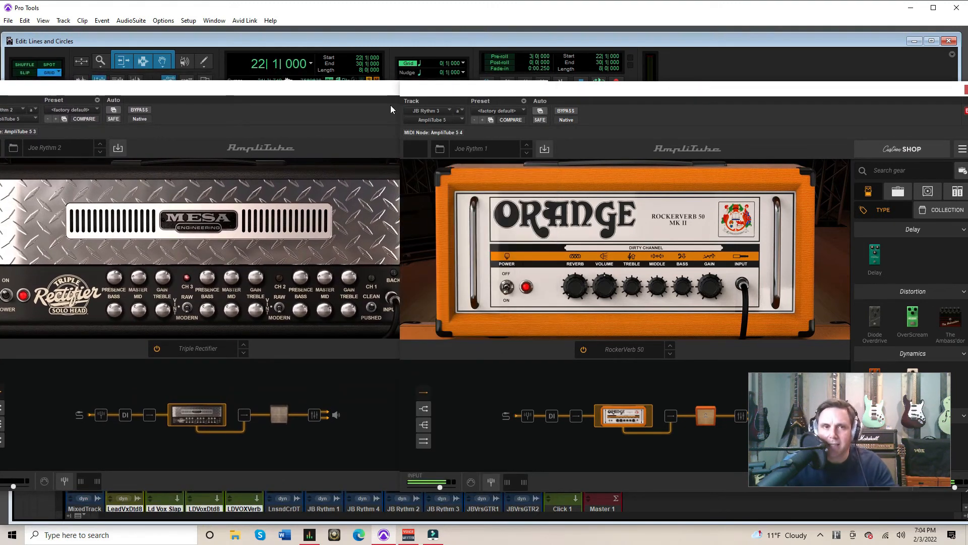
Close JB Rythm 2's AmpliTube window, view JB Rythm 1's beside JB Rythm 3's to compare the Orange amps, then close JB Rythm 1's
{"action": "left_click", "coordinate": [362, 96]}
{"action": "left_click", "coordinate": [541, 89]}
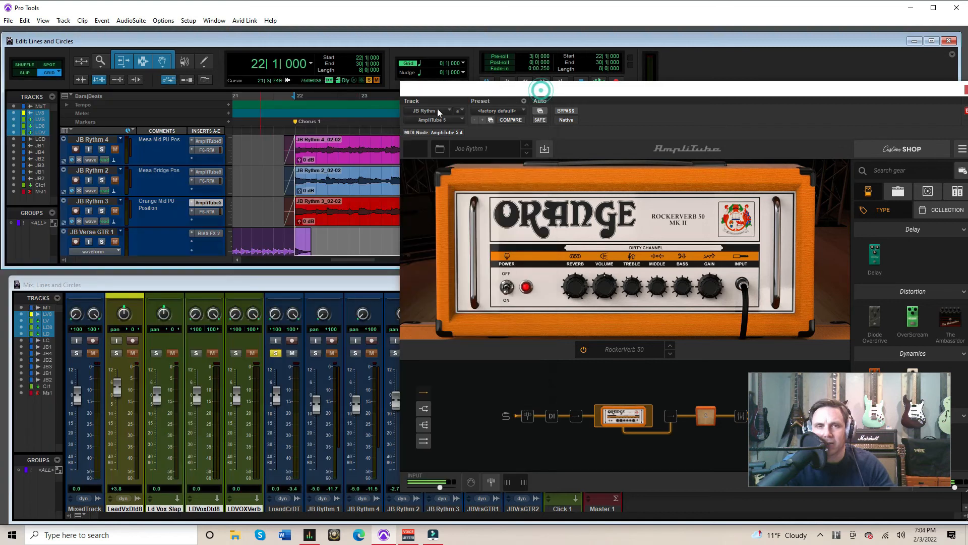
{"action": "scroll", "coordinate": [136, 166], "scroll_direction": "up", "scroll_amount": 1}
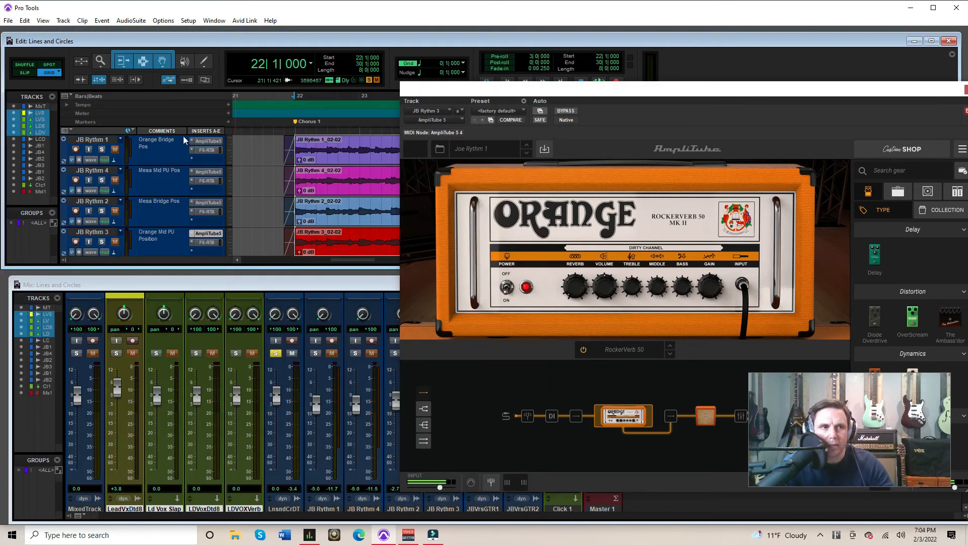
{"action": "left_click", "coordinate": [208, 142]}
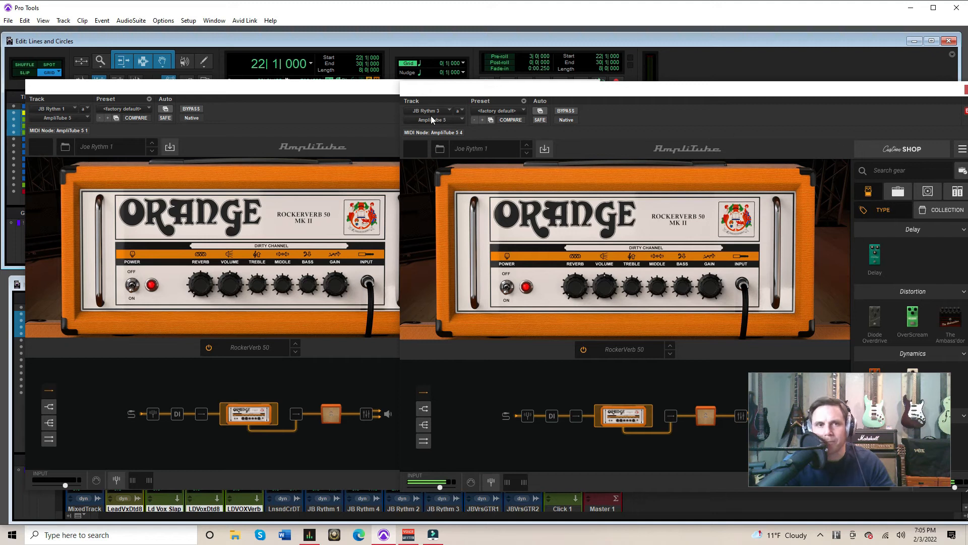
{"action": "left_click", "coordinate": [376, 90]}
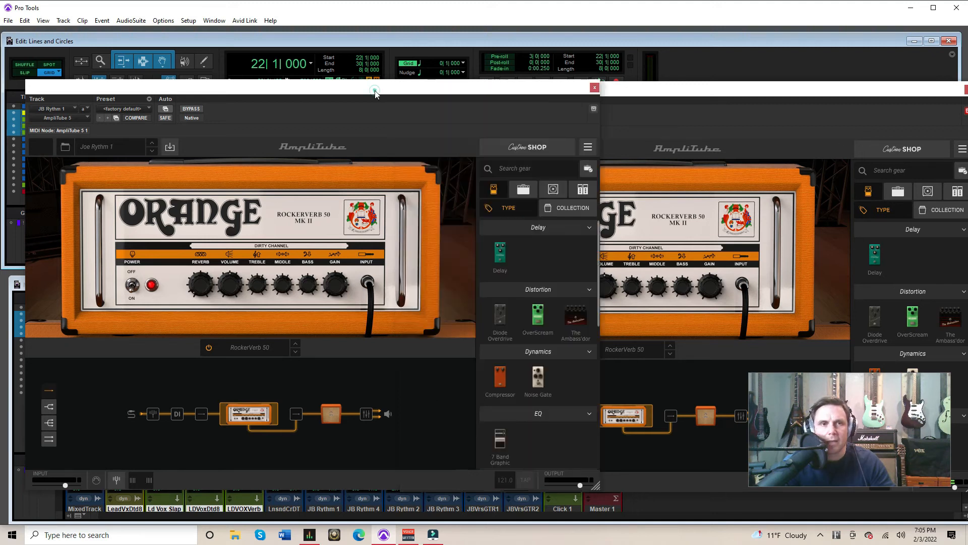
{"action": "left_click", "coordinate": [595, 89]}
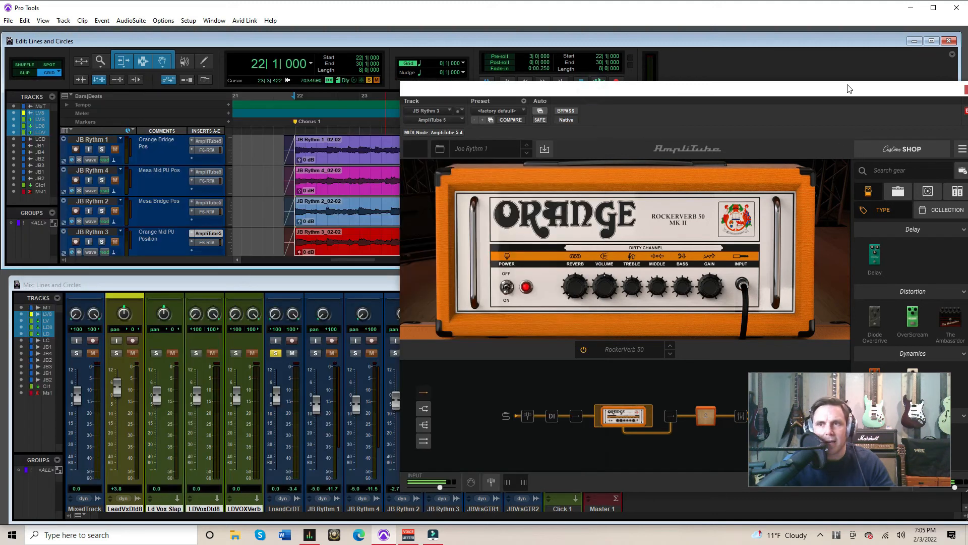
Solo JB Rythm 3 and place JB Rythm 2's AmpliTube window beside JB Rythm 3's, clear of the track controls
{"action": "scroll", "coordinate": [89, 210], "scroll_direction": "down", "scroll_amount": 1}
{"action": "left_click", "coordinate": [102, 211]}
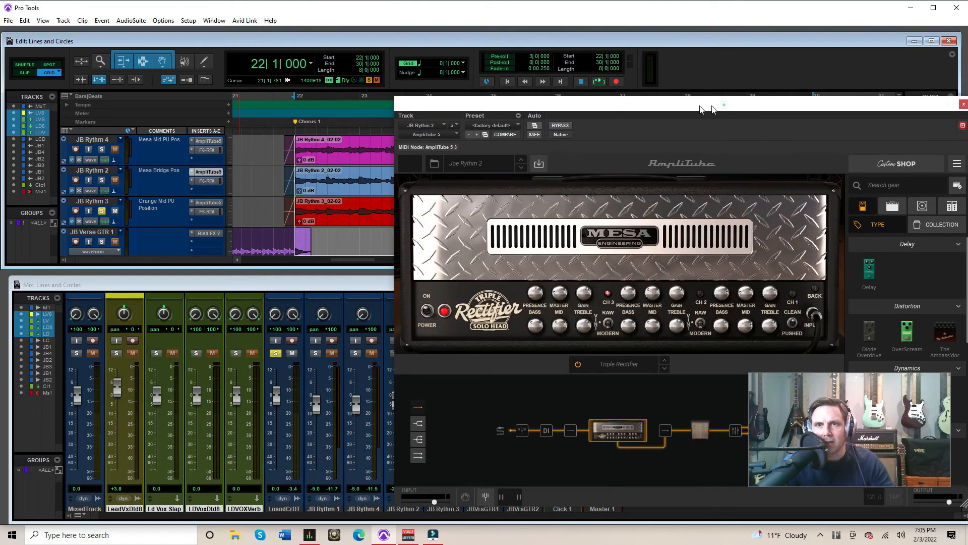
{"action": "left_click_drag", "start_coordinate": [724, 108], "coordinate": [380, 104]}
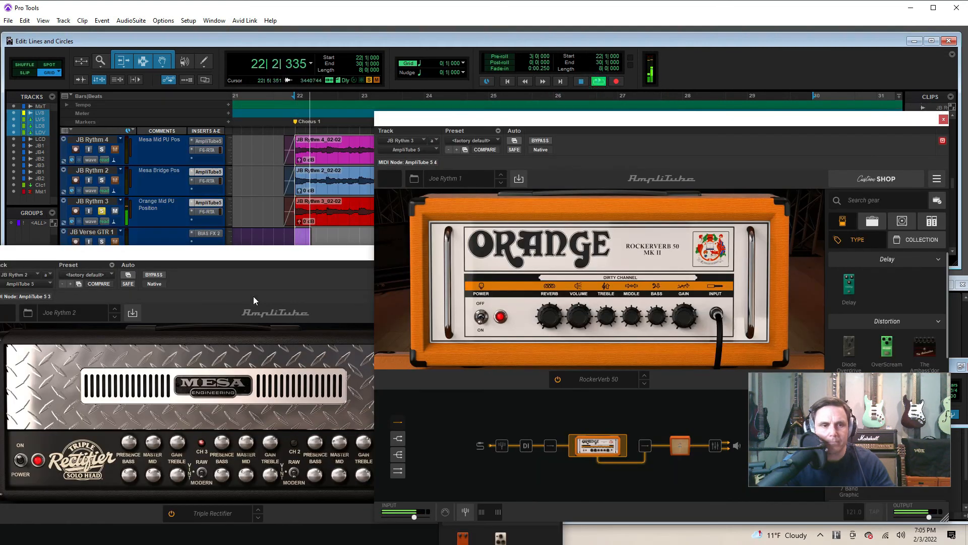
View JB Rythm 2's AmpliTube window beside JB Rythm 3's, then move it clear of the track controls and solo JB Rythm 2
{"action": "left_click_drag", "start_coordinate": [270, 256], "coordinate": [286, 123]}
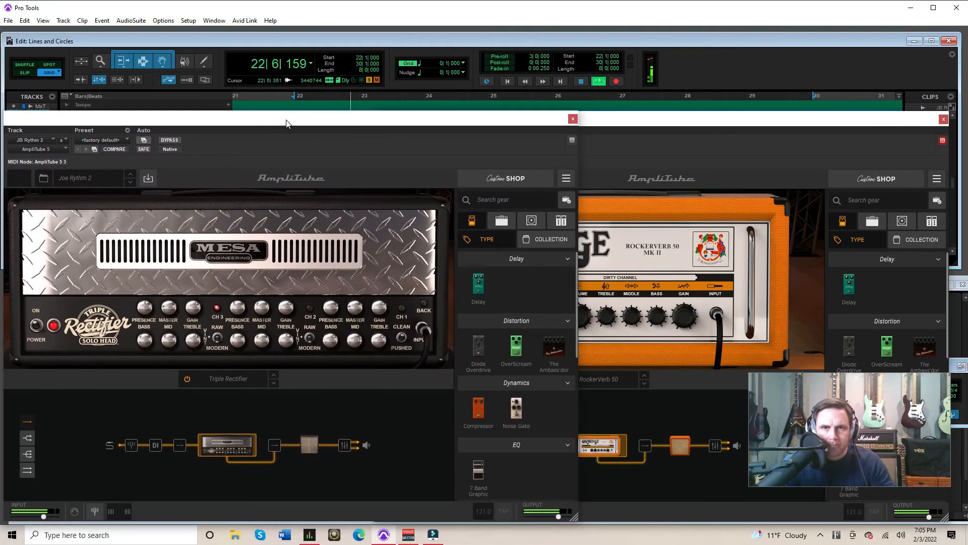
{"action": "left_click", "coordinate": [652, 123]}
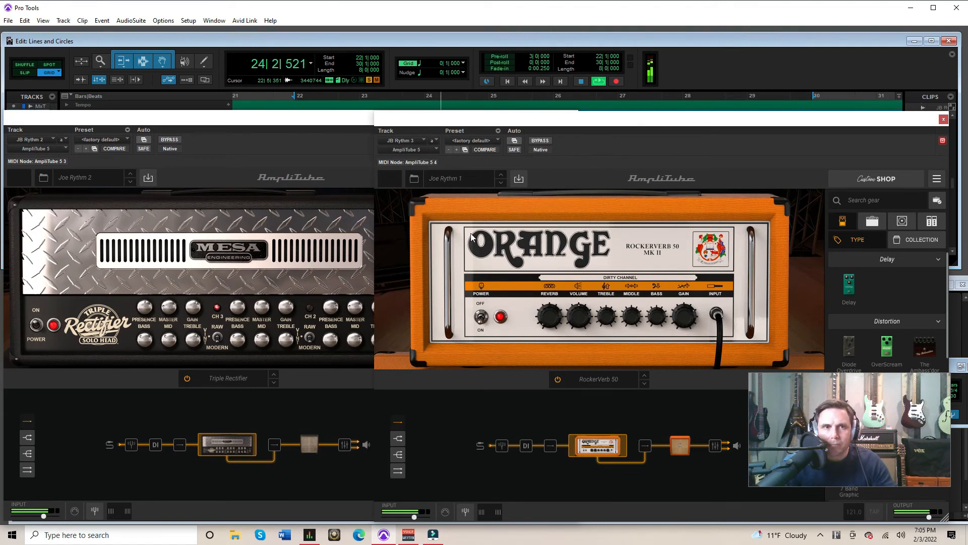
{"action": "left_click_drag", "start_coordinate": [269, 122], "coordinate": [240, 285]}
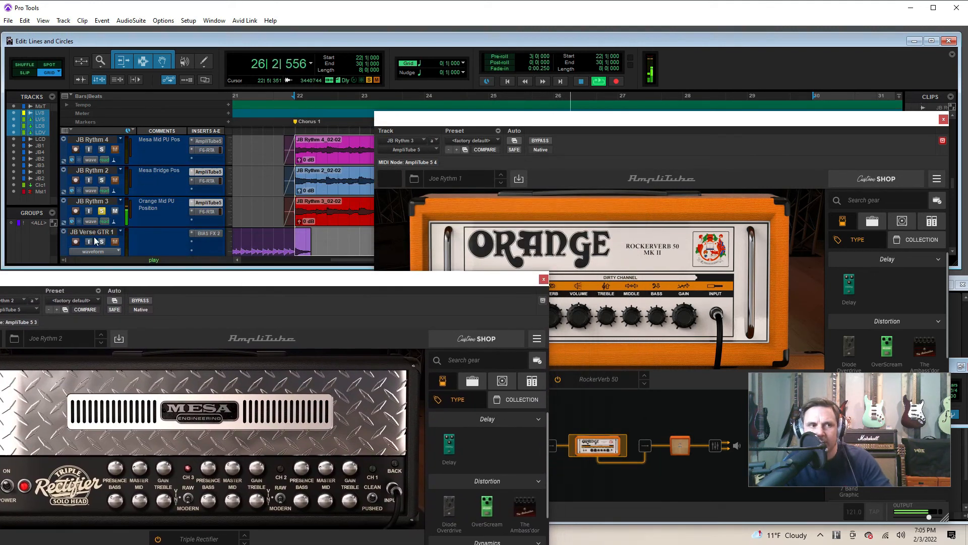
{"action": "left_click", "coordinate": [102, 181]}
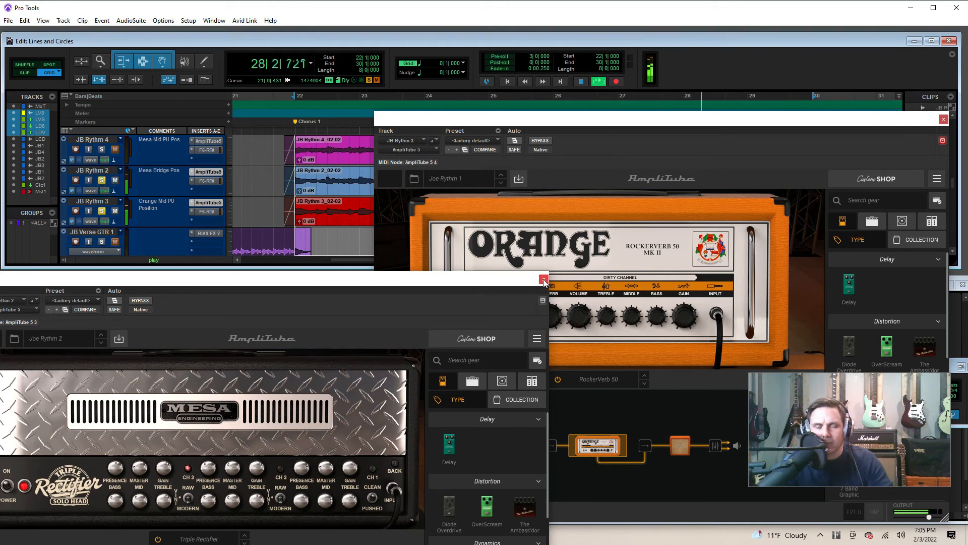
Place JB Rythm 2's Mesa amp window beside JB Rythm 3's Orange amp window during playback, then stop playback
{"action": "left_click_drag", "start_coordinate": [475, 281], "coordinate": [534, 92]}
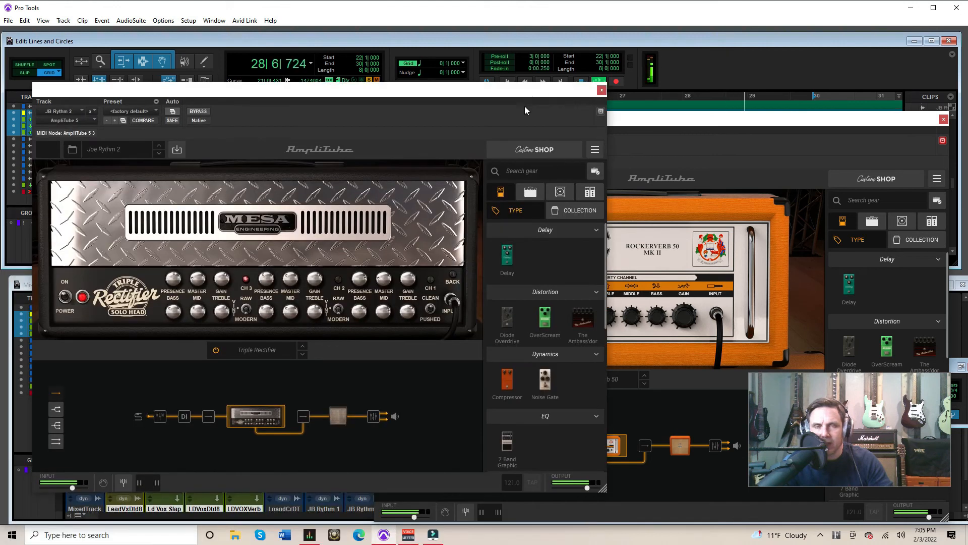
{"action": "left_click", "coordinate": [689, 138]}
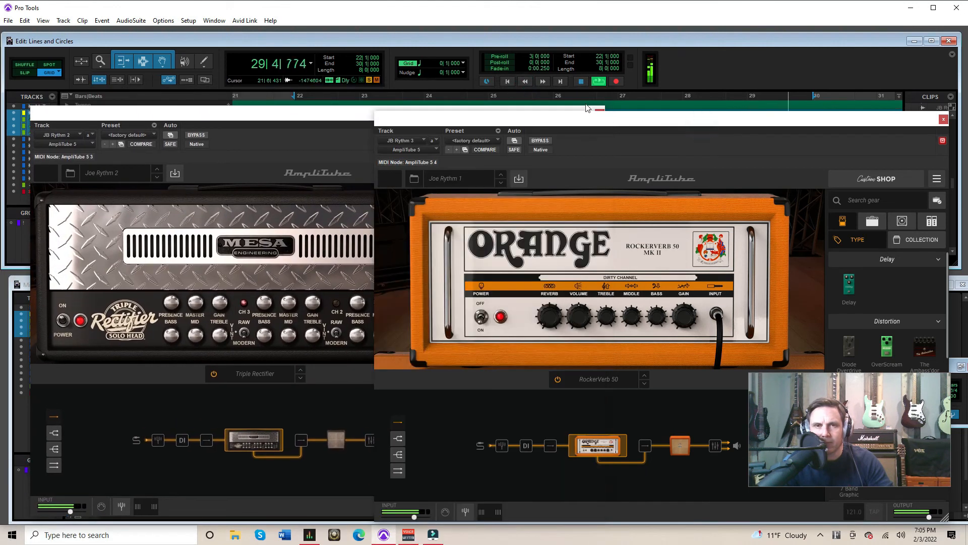
{"action": "left_click", "coordinate": [582, 82]}
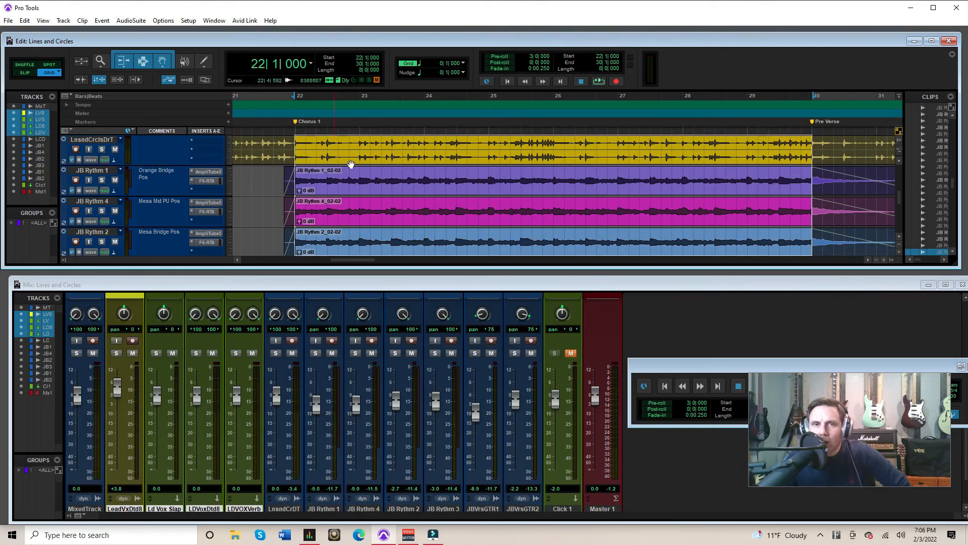
Play Chorus 1 with the full rhythm layers, then solo the LnsndCrclsDrT drum track and JB Rythm 1
{"action": "left_click", "coordinate": [600, 83]}
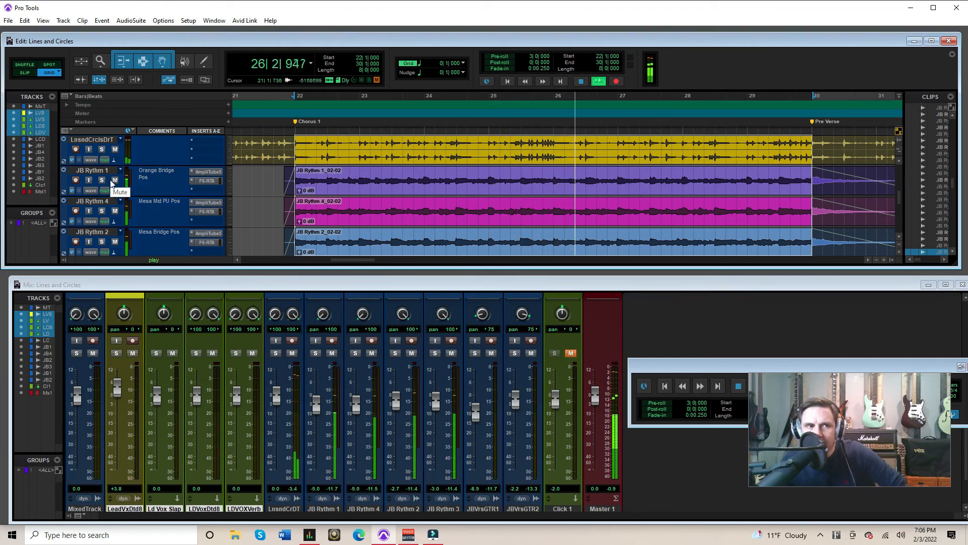
{"action": "left_click", "coordinate": [102, 149]}
{"action": "left_click", "coordinate": [101, 181]}
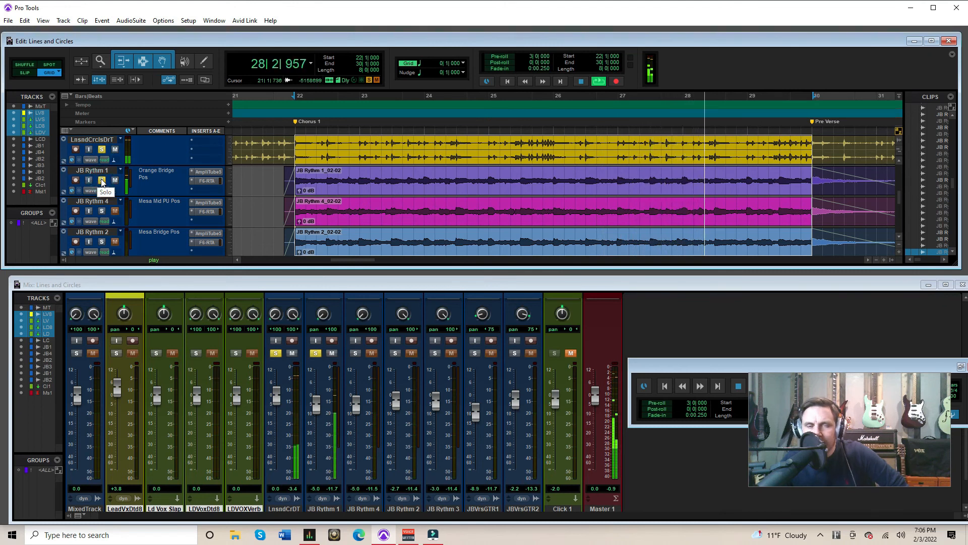
Add JB Rythm 2, JB Rythm 4 and JB Rythm 3 to the soloed tracks one at a time during playback, then stop
{"action": "left_click", "coordinate": [101, 243]}
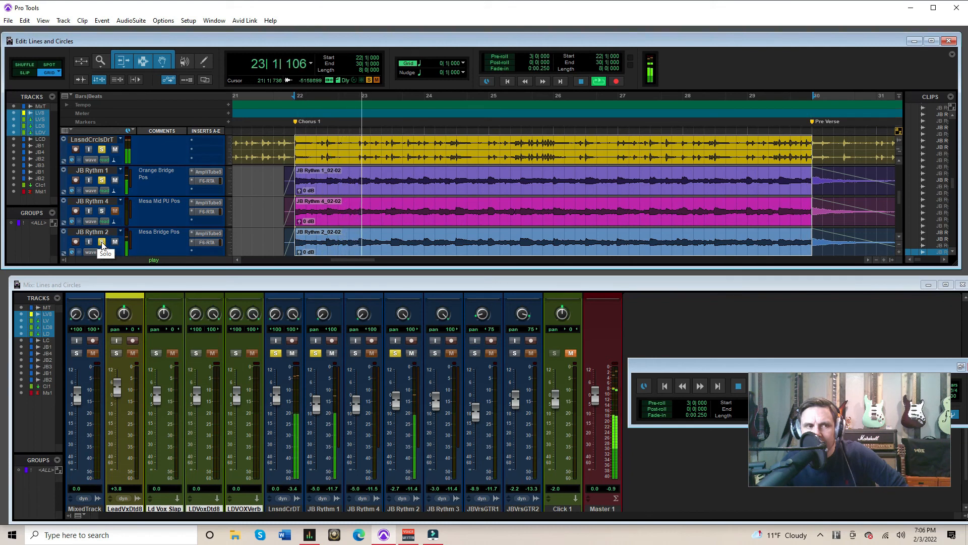
{"action": "left_click", "coordinate": [101, 212]}
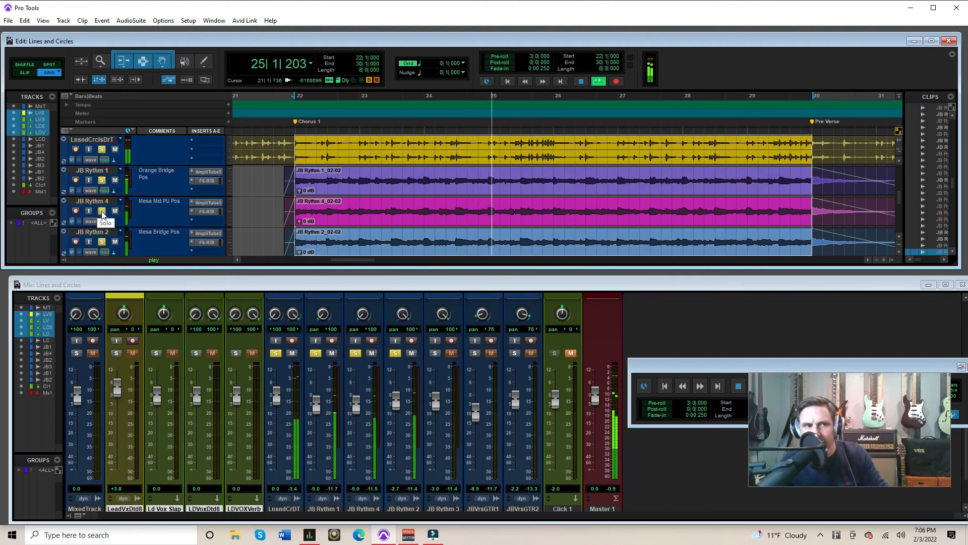
{"action": "scroll", "coordinate": [101, 222], "scroll_direction": "down", "scroll_amount": 1}
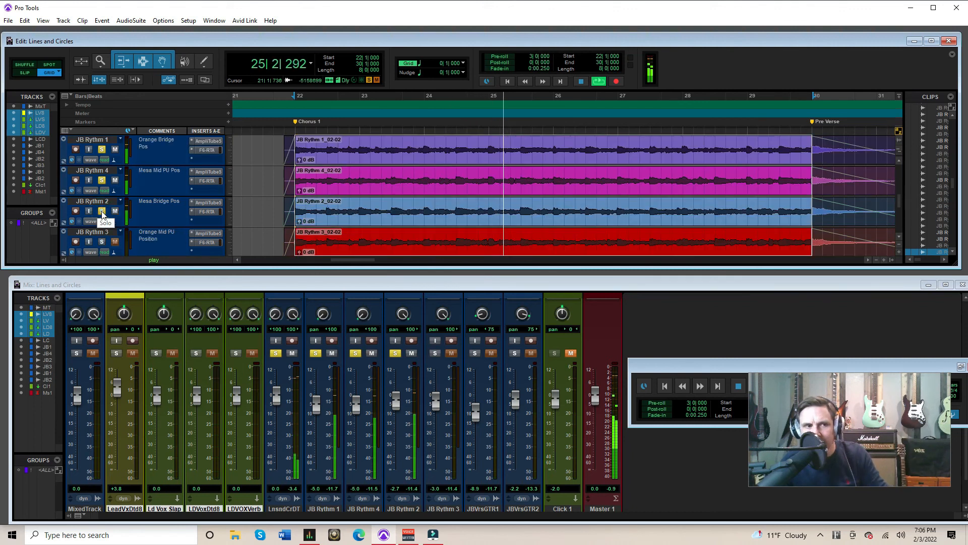
{"action": "left_click", "coordinate": [101, 242]}
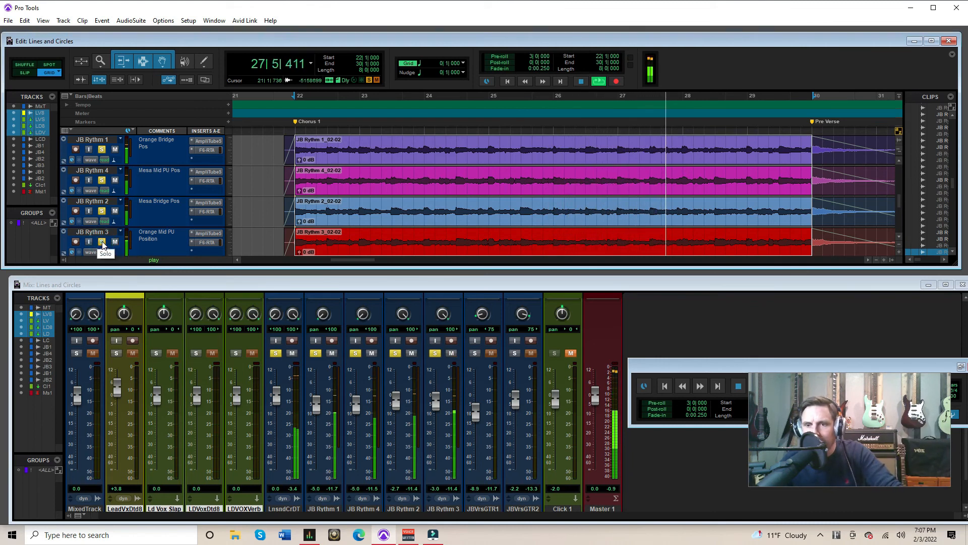
{"action": "left_click", "coordinate": [582, 83]}
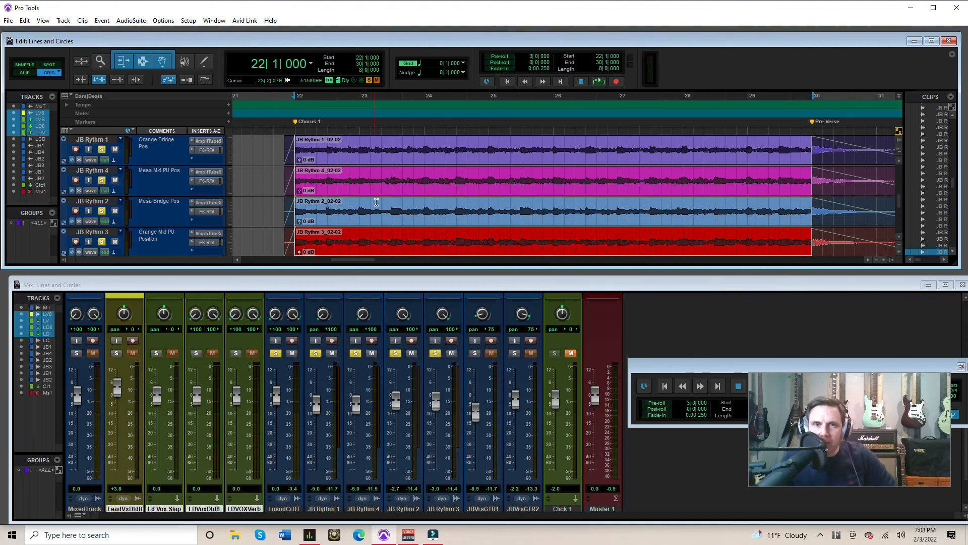
Replay Chorus 1 with the drums and all four rhythm guitars soloed, then stop playback
{"action": "left_click", "coordinate": [597, 82]}
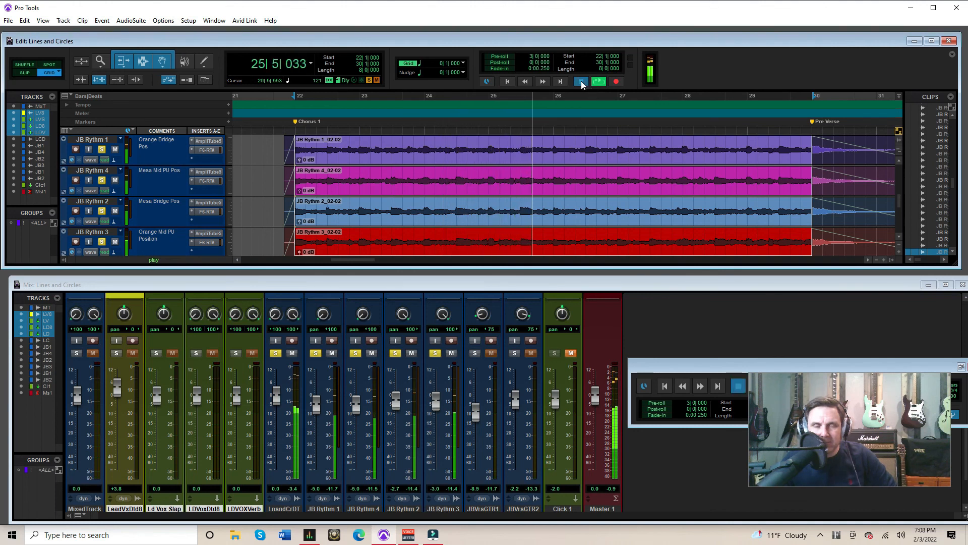
{"action": "left_click", "coordinate": [582, 82]}
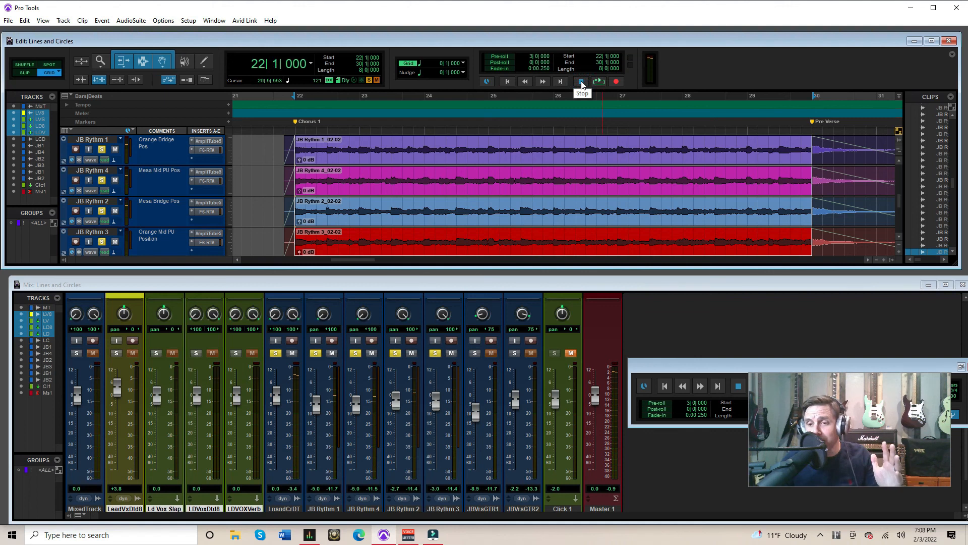